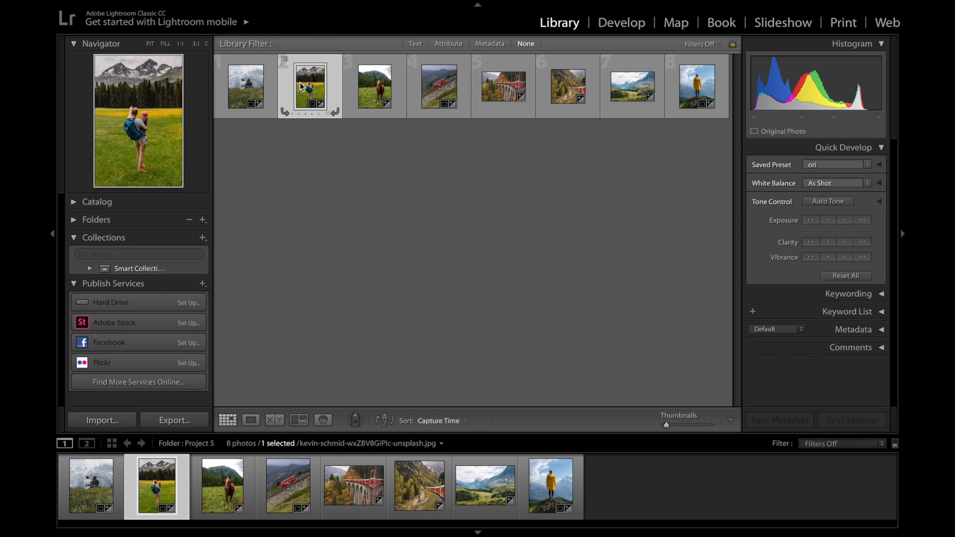
Open the selected hiker photo for developing and set Exposure to -0.25 and Contrast to +30
{"action": "left_click", "coordinate": [628, 25]}
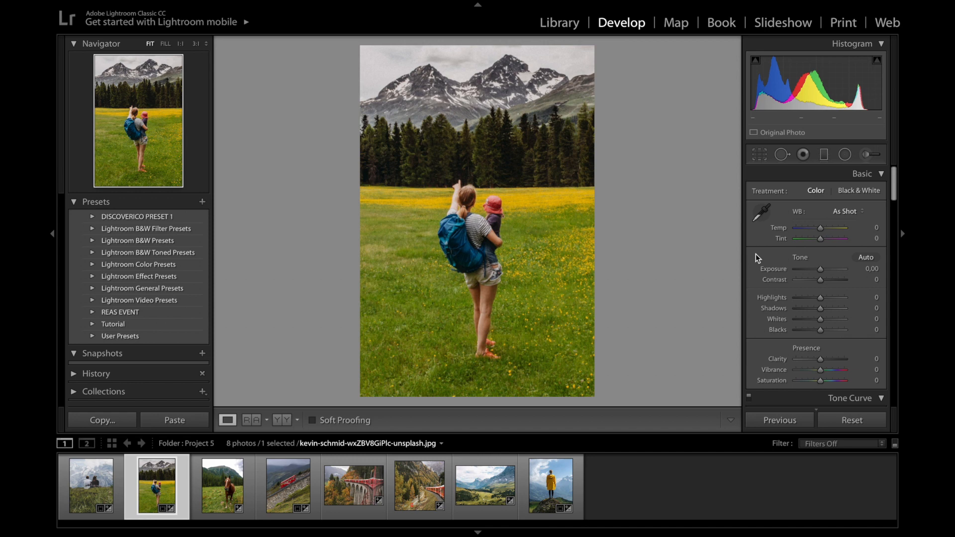
{"action": "left_click", "coordinate": [819, 271]}
{"action": "left_click_drag", "start_coordinate": [818, 270], "coordinate": [817, 273]}
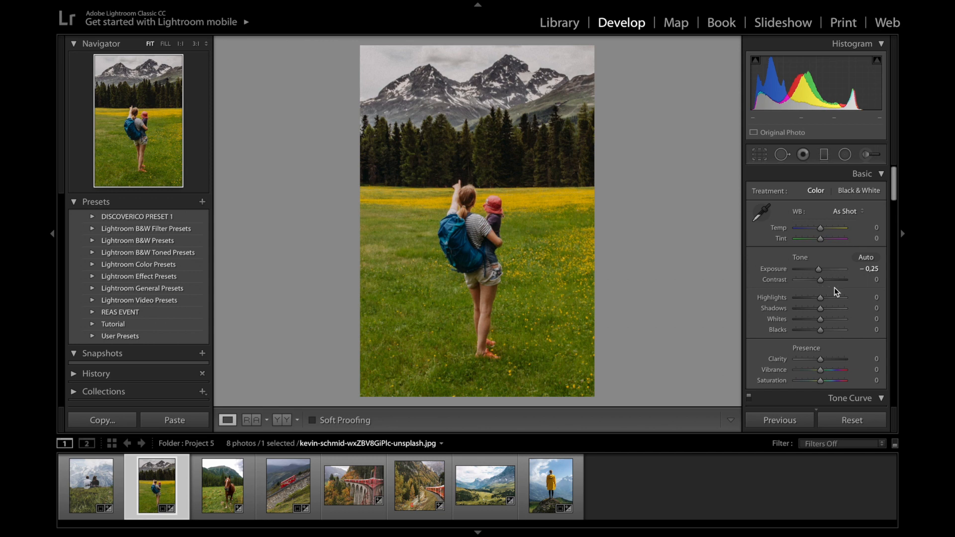
{"action": "left_click_drag", "start_coordinate": [822, 281], "coordinate": [828, 280]}
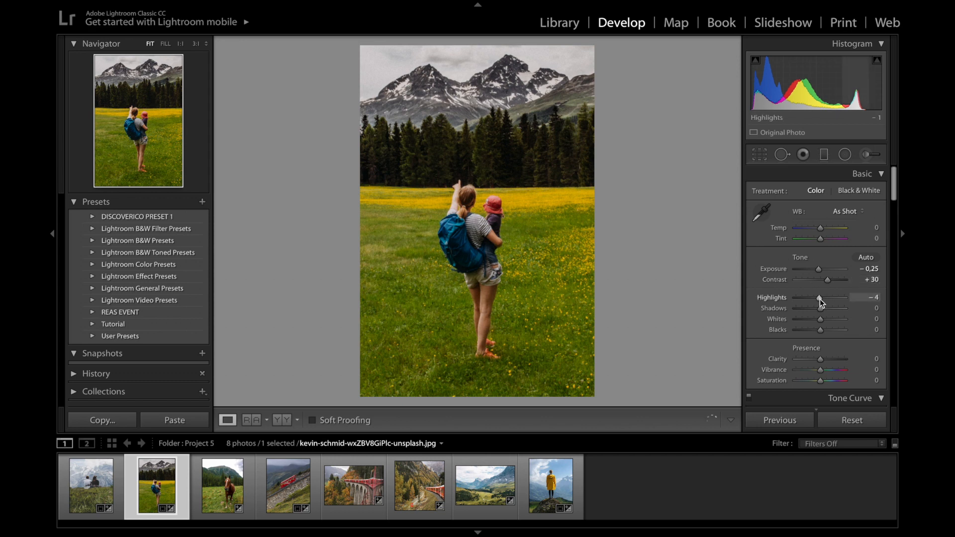
Set the tonal ranges to Highlights -14, Shadows +2, Whites -48 and Blacks +24
{"action": "left_click_drag", "start_coordinate": [820, 299], "coordinate": [818, 304]}
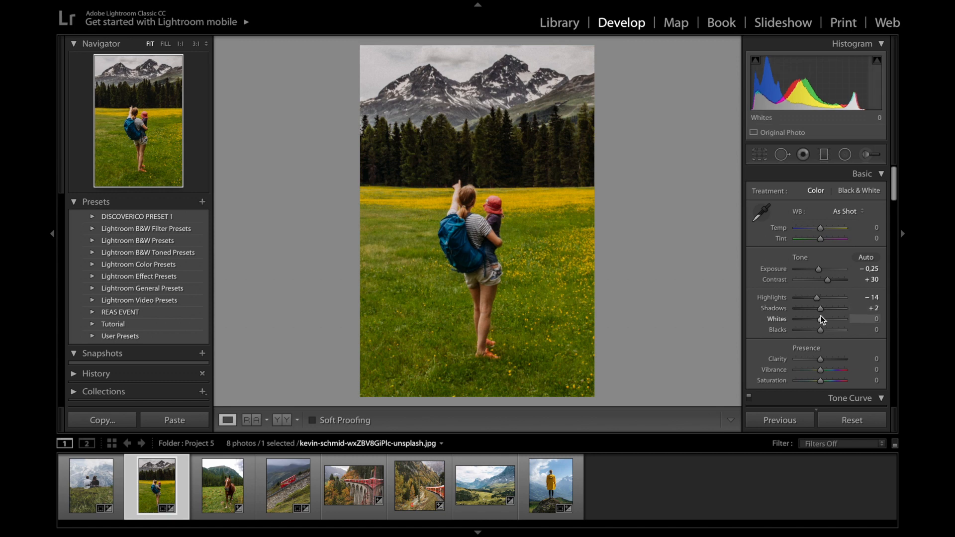
{"action": "left_click_drag", "start_coordinate": [821, 318], "coordinate": [809, 321]}
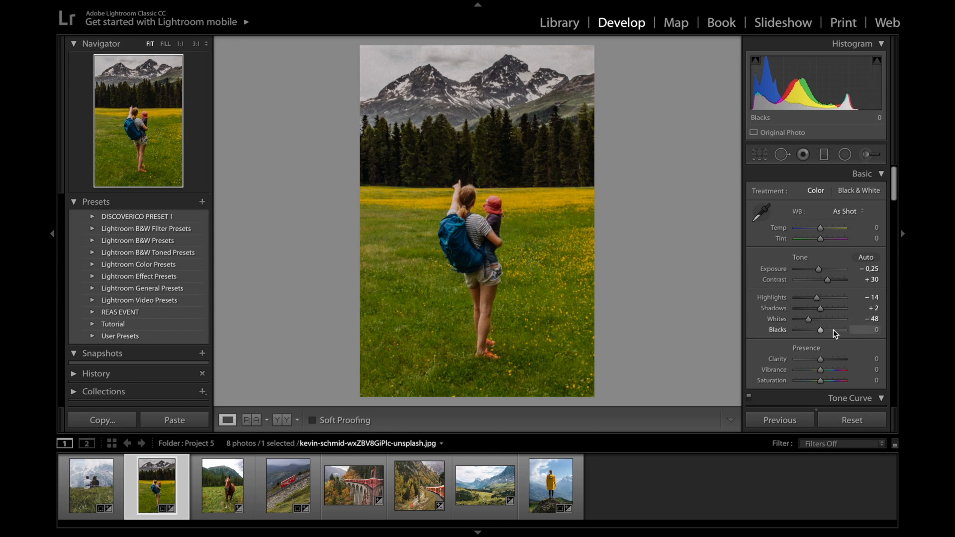
{"action": "left_click_drag", "start_coordinate": [825, 330], "coordinate": [829, 331]}
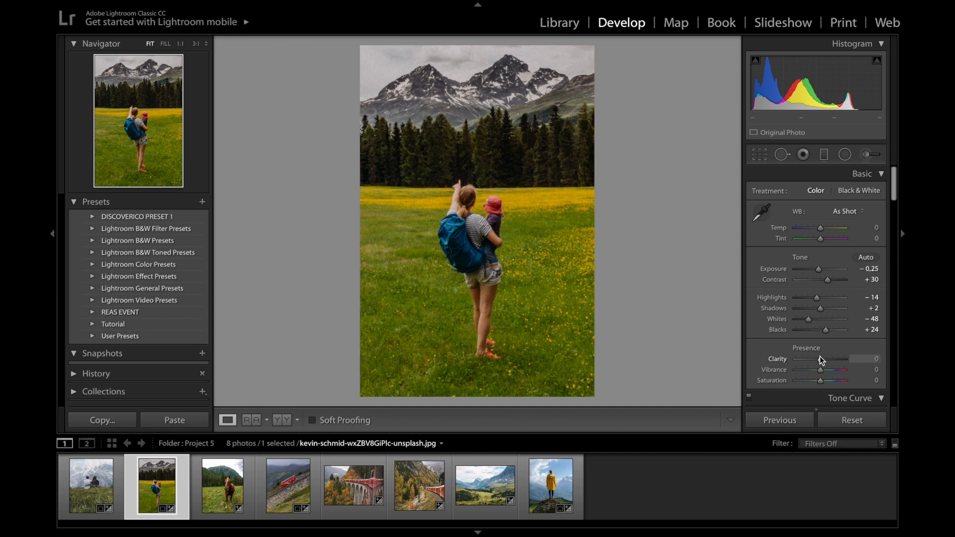
Soften and mute the photo with Clarity -21, Vibrance -19 and Saturation -11
{"action": "left_click_drag", "start_coordinate": [819, 359], "coordinate": [814, 362]}
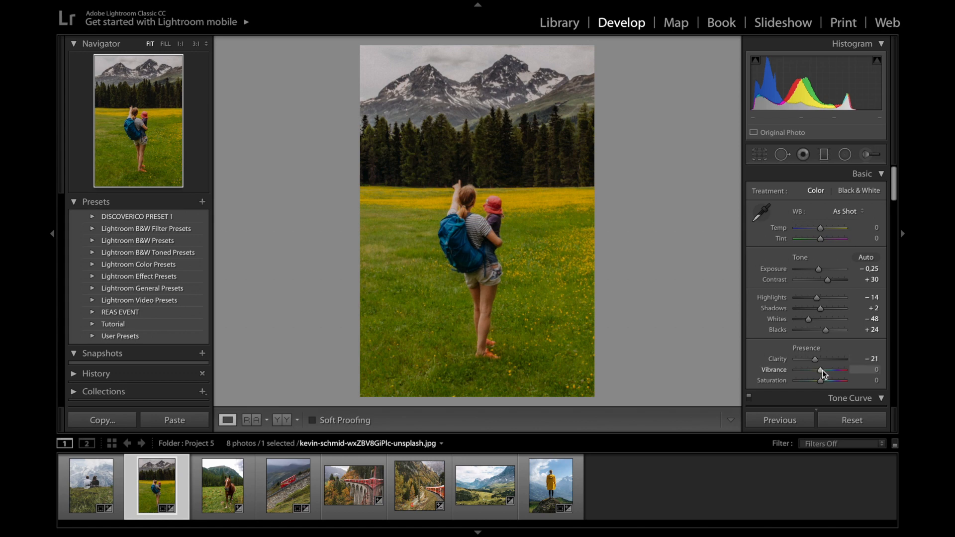
{"action": "left_click_drag", "start_coordinate": [822, 370], "coordinate": [817, 372]}
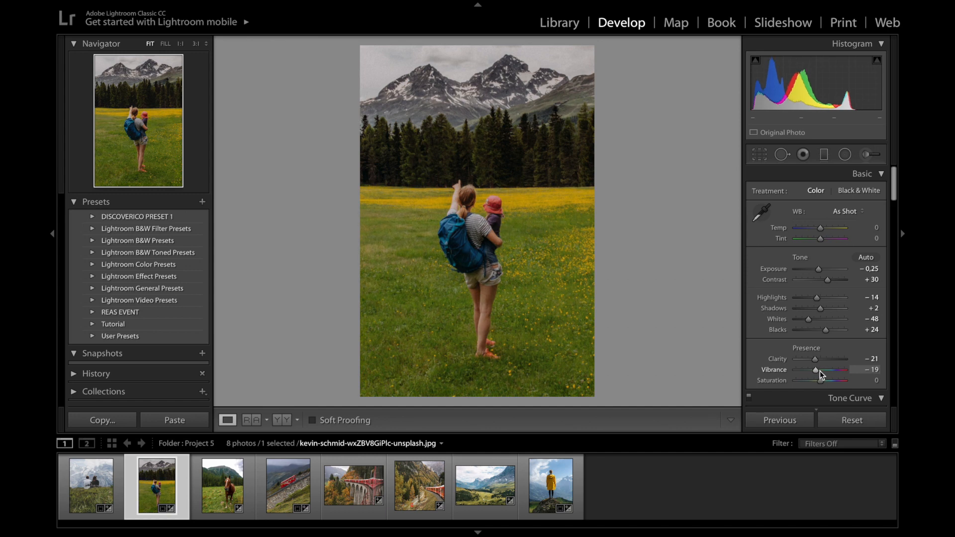
{"action": "left_click_drag", "start_coordinate": [822, 380], "coordinate": [819, 383]}
Switch the tone curve to the RGB channel and raise its black point to about 13.3% output for faded shadows
{"action": "scroll", "coordinate": [849, 353], "scroll_direction": "down", "scroll_amount": 5}
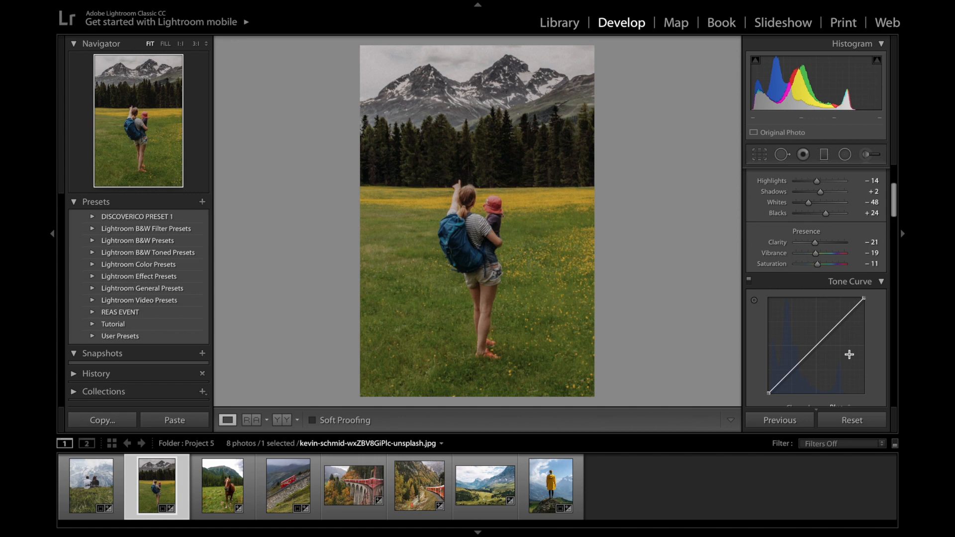
{"action": "scroll", "coordinate": [849, 354], "scroll_direction": "down", "scroll_amount": 2}
{"action": "left_click", "coordinate": [843, 352]}
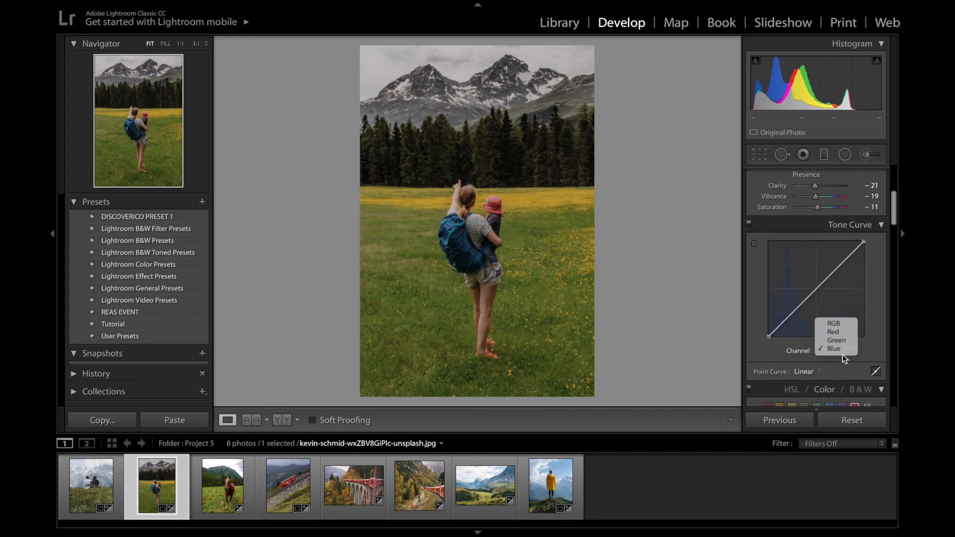
{"action": "left_click", "coordinate": [843, 325]}
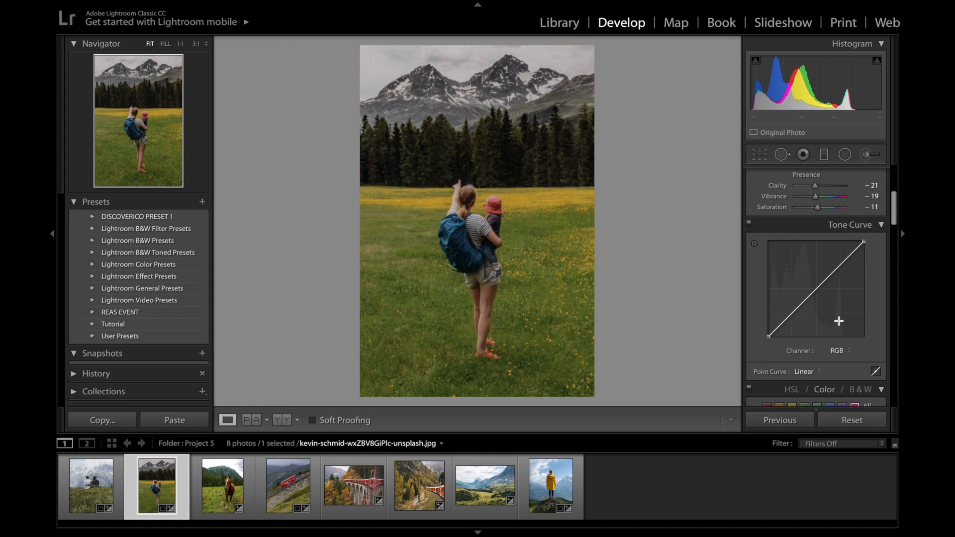
{"action": "scroll", "coordinate": [846, 304], "scroll_direction": "down", "scroll_amount": 1}
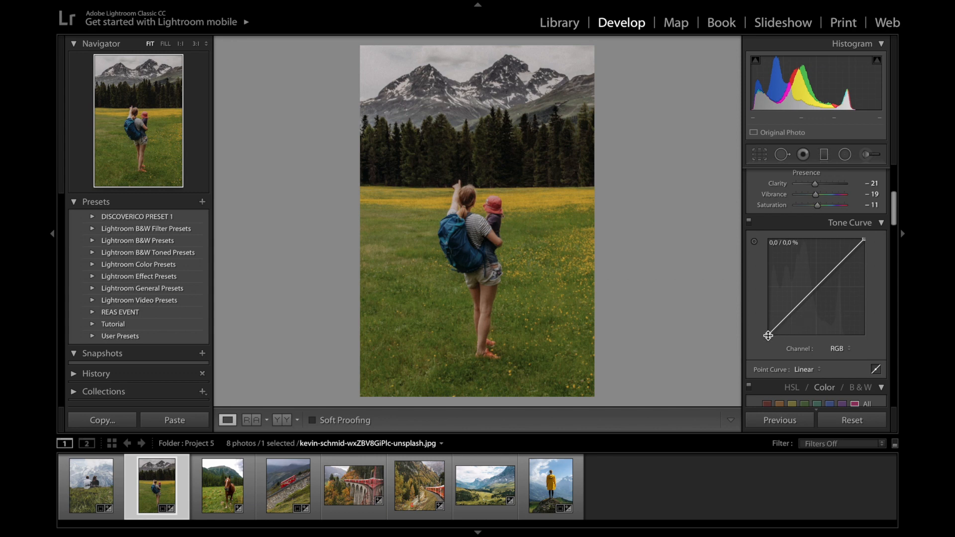
{"action": "left_click_drag", "start_coordinate": [768, 336], "coordinate": [767, 323]}
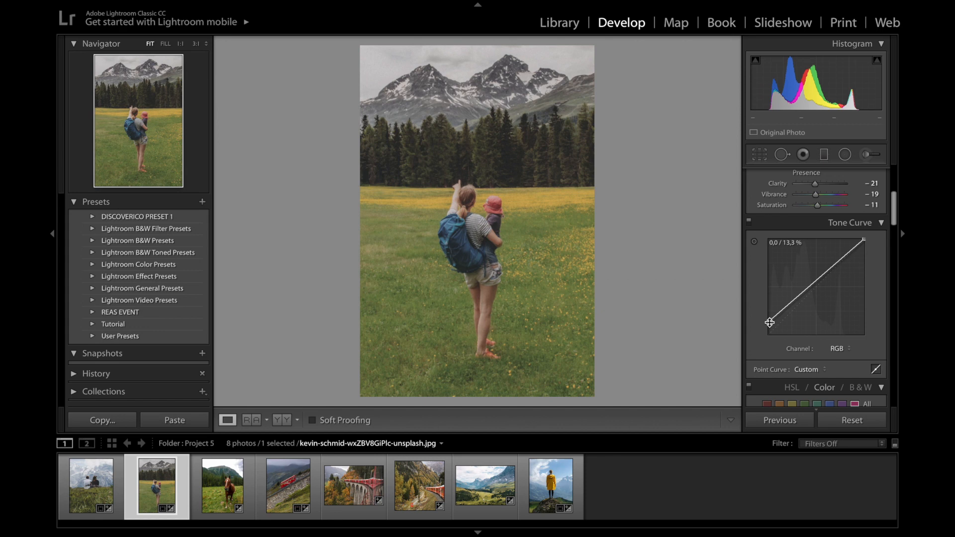
Lower the RGB curve's white end slightly and add shadow, midtone and highlight points that pull the curve down to darken the photo
{"action": "scroll", "coordinate": [789, 304], "scroll_direction": "down", "scroll_amount": 1}
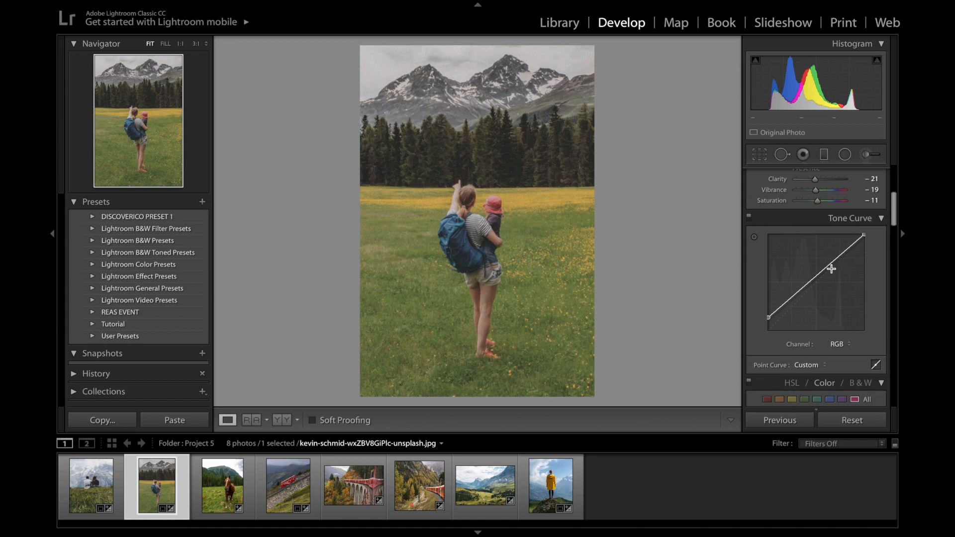
{"action": "left_click_drag", "start_coordinate": [864, 235], "coordinate": [852, 249]}
{"action": "left_click", "coordinate": [785, 301]}
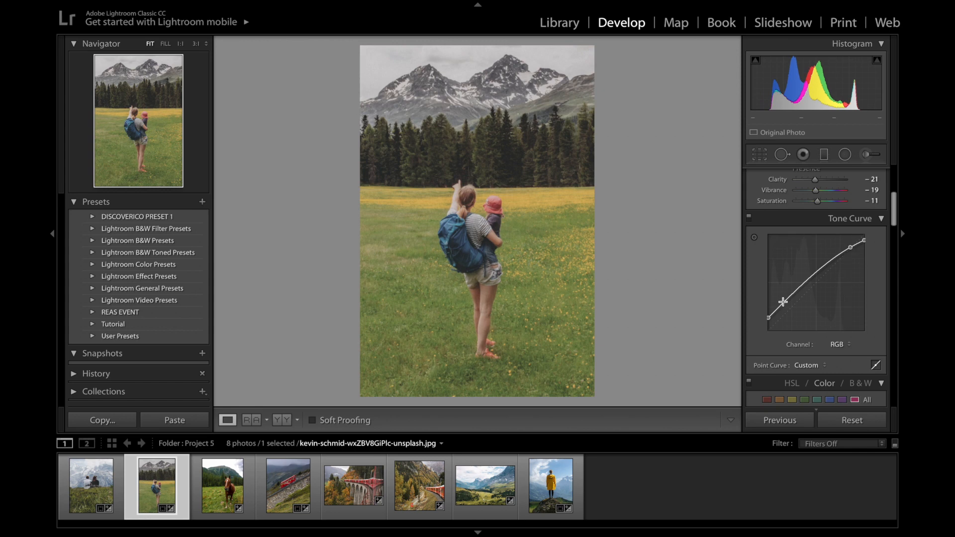
{"action": "left_click_drag", "start_coordinate": [785, 301], "coordinate": [813, 290]}
{"action": "left_click", "coordinate": [814, 285]}
{"action": "left_click_drag", "start_coordinate": [840, 260], "coordinate": [832, 267]}
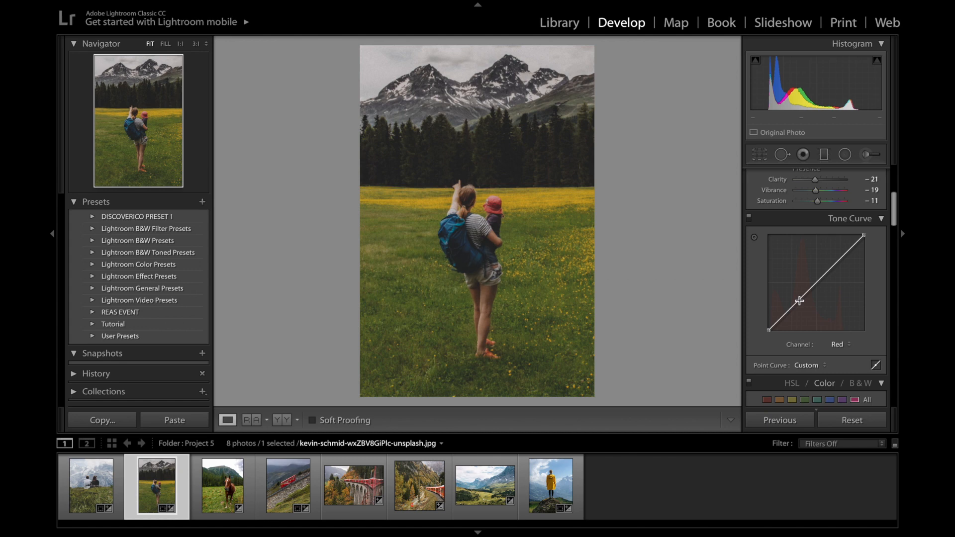
Add a shadow point and a highlight point at about 80.0 / 81.2% to the Red channel's tone curve, lifting it slightly
{"action": "left_click", "coordinate": [799, 300]}
{"action": "left_click_drag", "start_coordinate": [800, 300], "coordinate": [795, 302]}
{"action": "left_click", "coordinate": [845, 253]}
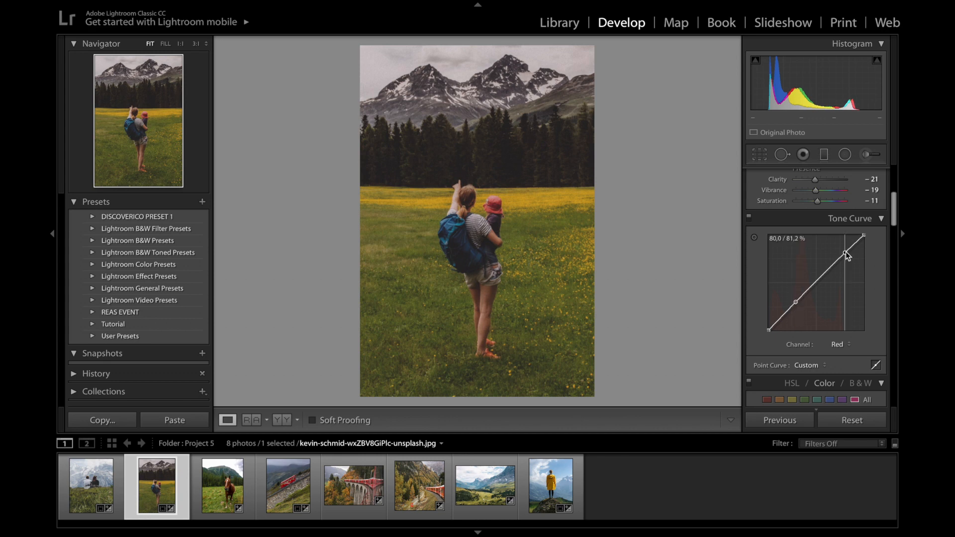
{"action": "scroll", "coordinate": [816, 285], "scroll_direction": "up", "scroll_amount": 1}
{"action": "left_click_drag", "start_coordinate": [795, 307], "coordinate": [795, 309]}
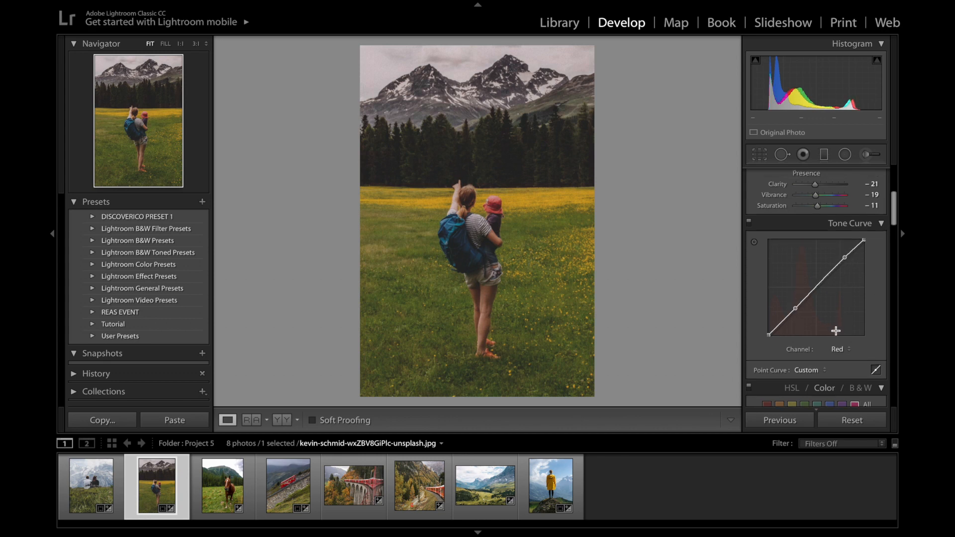
{"action": "key", "text": "ctrl+z"}
On the Green channel's tone curve, add shadow and highlight anchor points and move the black point slightly inward
{"action": "left_click", "coordinate": [839, 351]}
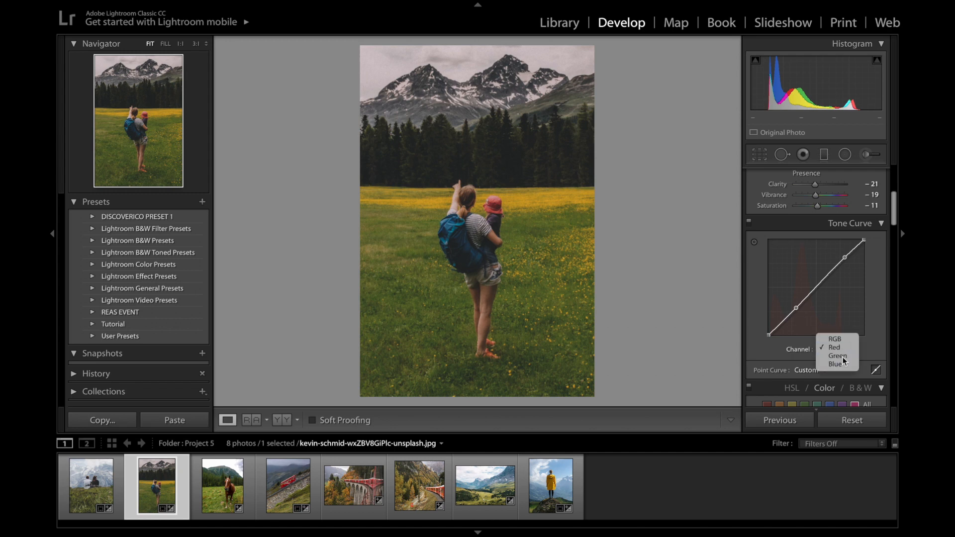
{"action": "left_click", "coordinate": [841, 356]}
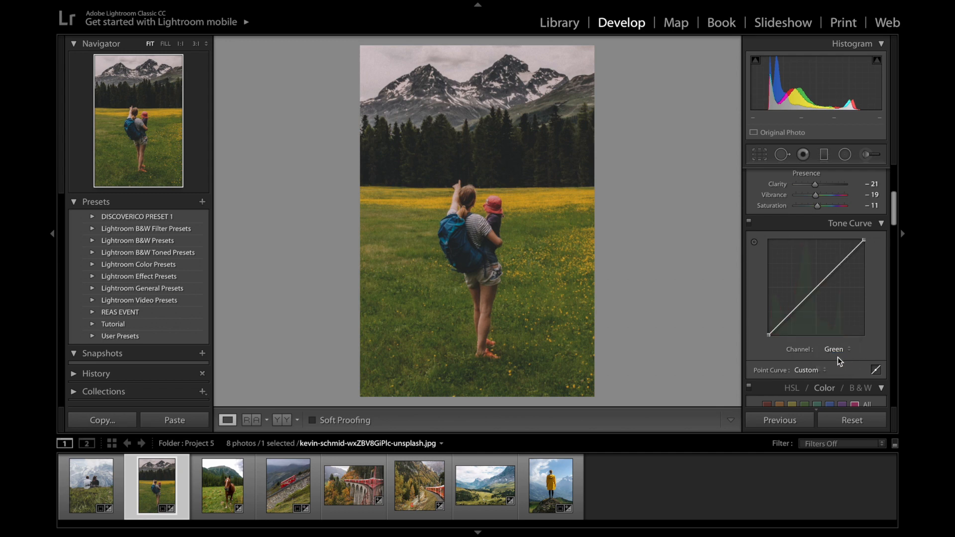
{"action": "left_click", "coordinate": [794, 312]}
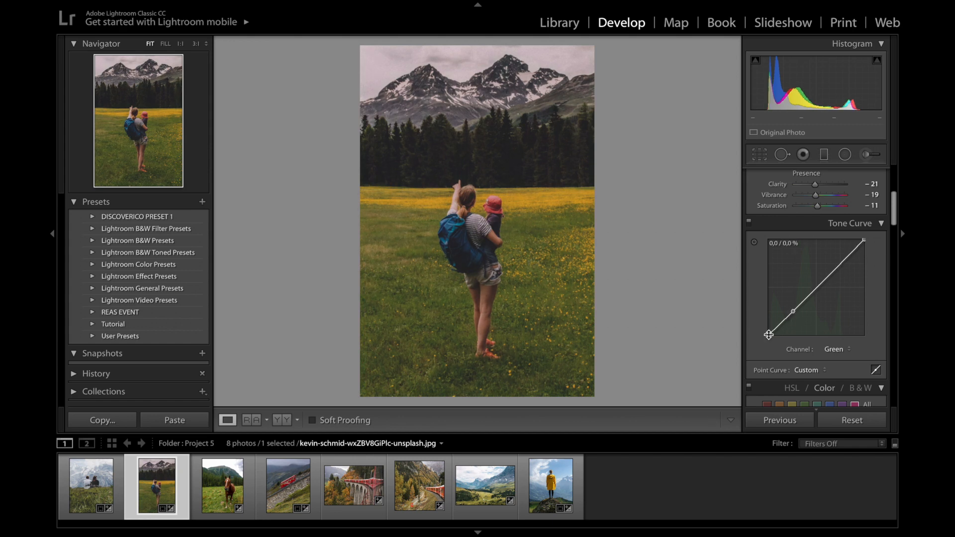
{"action": "left_click_drag", "start_coordinate": [769, 334], "coordinate": [772, 338]}
{"action": "left_click_drag", "start_coordinate": [851, 253], "coordinate": [851, 254]}
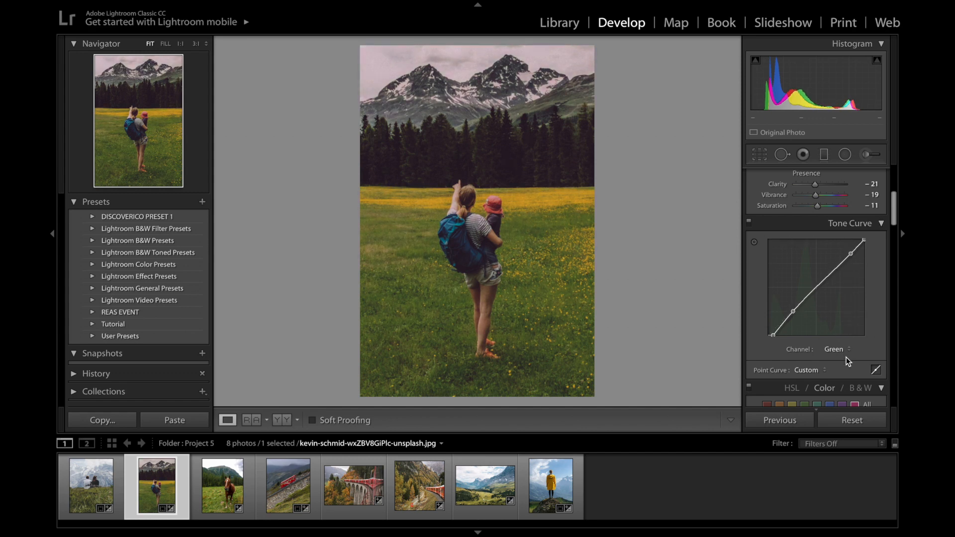
On the Blue channel's tone curve, move the black point inward and add four points bending it slightly down, the highest at about 85.9 / 82.0%
{"action": "left_click", "coordinate": [835, 348]}
{"action": "left_click", "coordinate": [834, 357]}
{"action": "left_click_drag", "start_coordinate": [769, 336], "coordinate": [773, 338]}
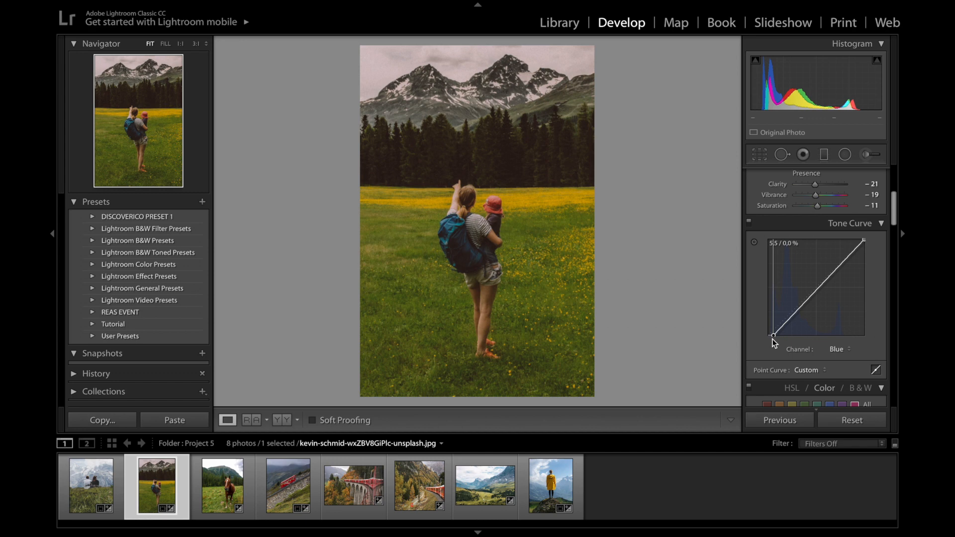
{"action": "left_click_drag", "start_coordinate": [772, 339], "coordinate": [771, 339]}
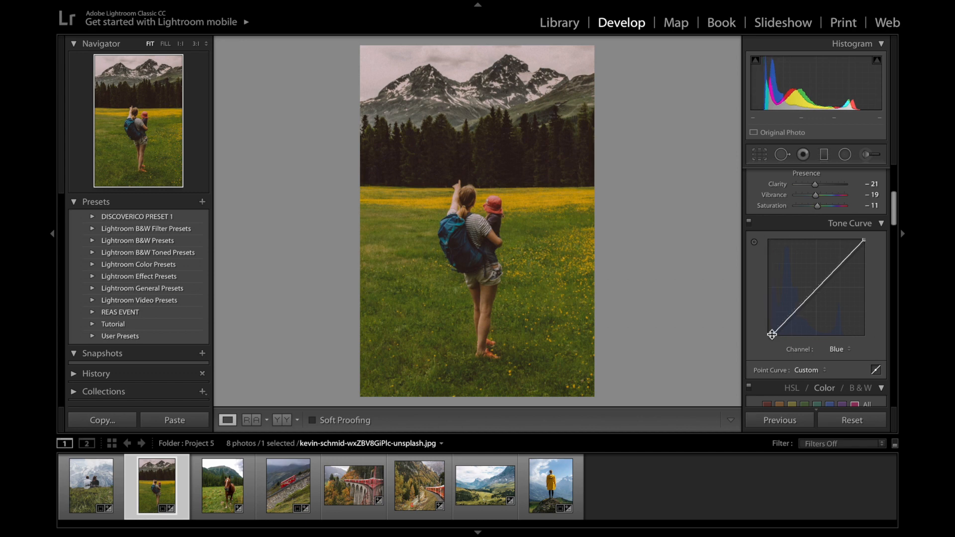
{"action": "left_click", "coordinate": [792, 314]}
{"action": "left_click_drag", "start_coordinate": [792, 313], "coordinate": [794, 315]}
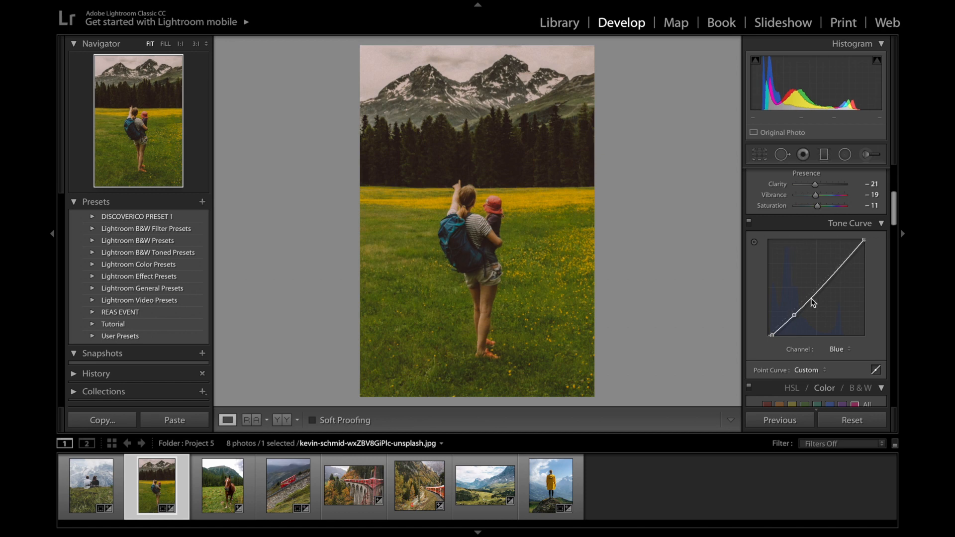
{"action": "left_click", "coordinate": [810, 299]}
{"action": "left_click", "coordinate": [833, 276]}
{"action": "left_click_drag", "start_coordinate": [833, 277], "coordinate": [851, 258]}
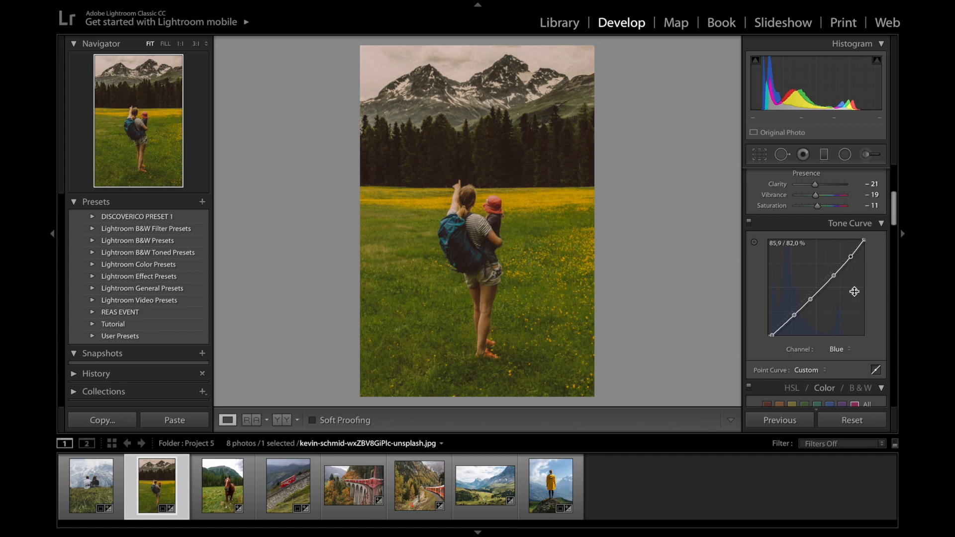
Adjust the Red color range to Hue +29, Saturation -7 and Luminance about +8
{"action": "scroll", "coordinate": [848, 315], "scroll_direction": "down", "scroll_amount": 2}
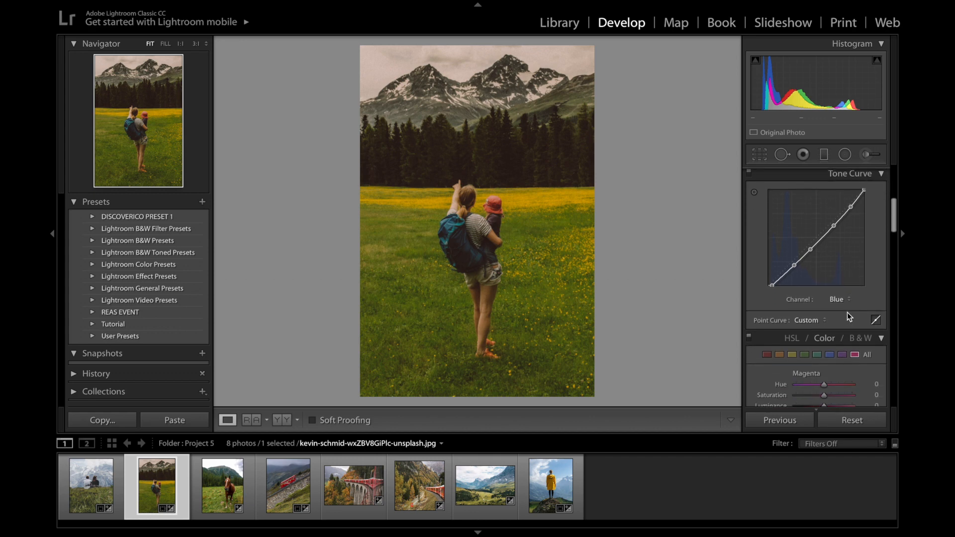
{"action": "scroll", "coordinate": [847, 312], "scroll_direction": "down", "scroll_amount": 2}
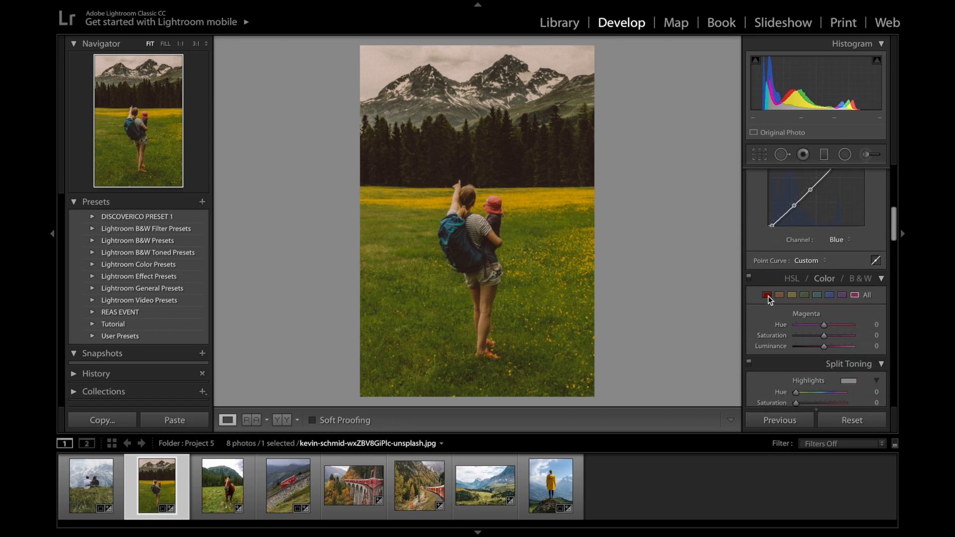
{"action": "left_click", "coordinate": [768, 295]}
{"action": "scroll", "coordinate": [752, 264], "scroll_direction": "down", "scroll_amount": 2}
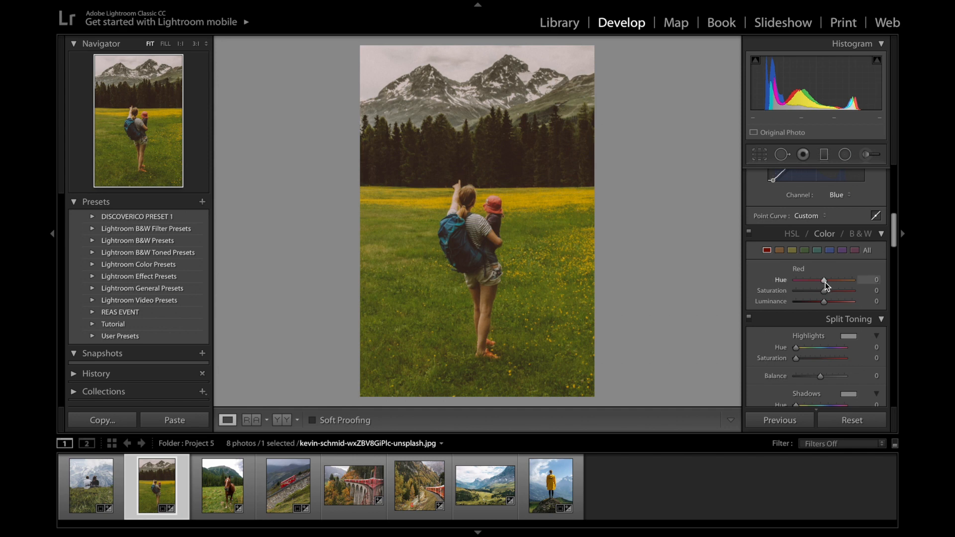
{"action": "left_click_drag", "start_coordinate": [824, 282], "coordinate": [831, 282]}
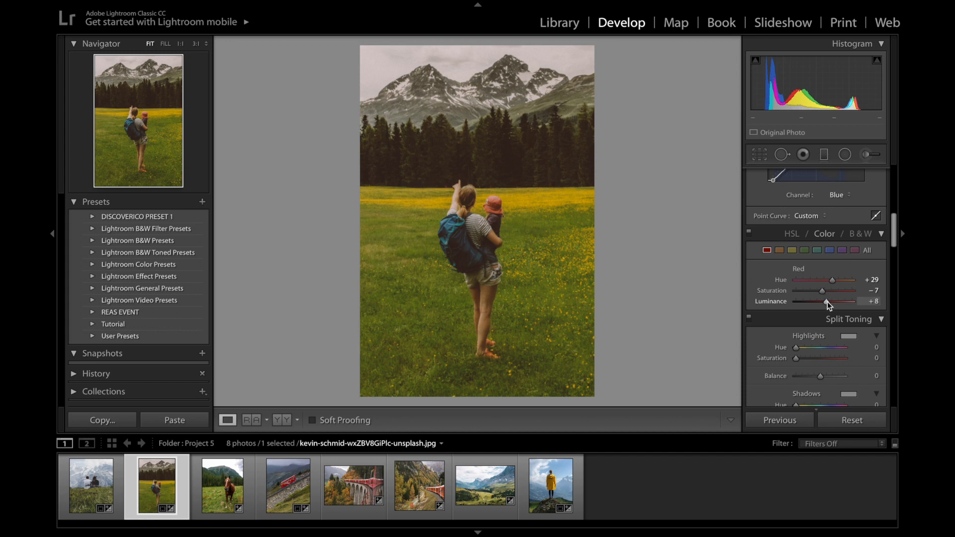
Adjust the Orange color range to Hue +32, Saturation -16 and Luminance -27
{"action": "scroll", "coordinate": [827, 302], "scroll_direction": "up", "scroll_amount": 2}
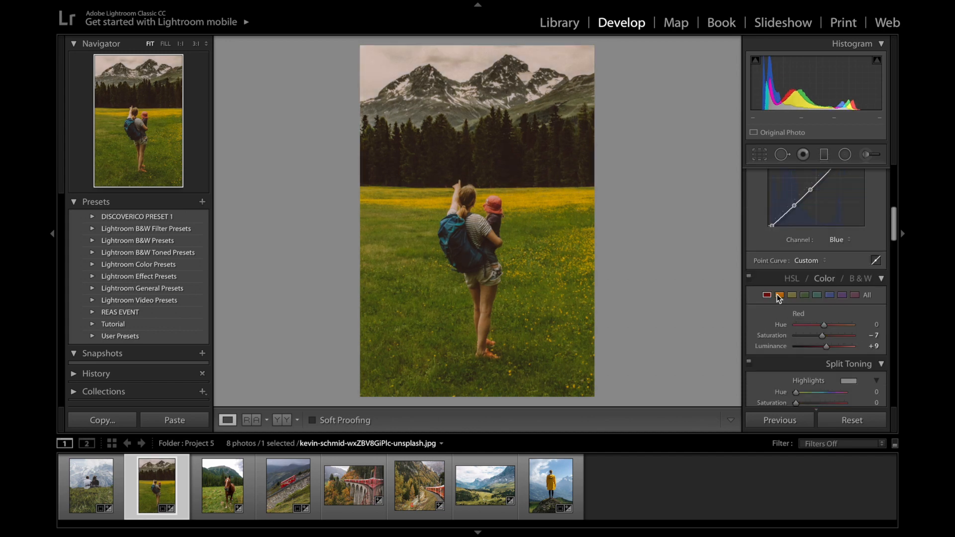
{"action": "left_click", "coordinate": [779, 295]}
{"action": "left_click_drag", "start_coordinate": [824, 326], "coordinate": [831, 327]}
{"action": "left_click_drag", "start_coordinate": [824, 335], "coordinate": [815, 348]}
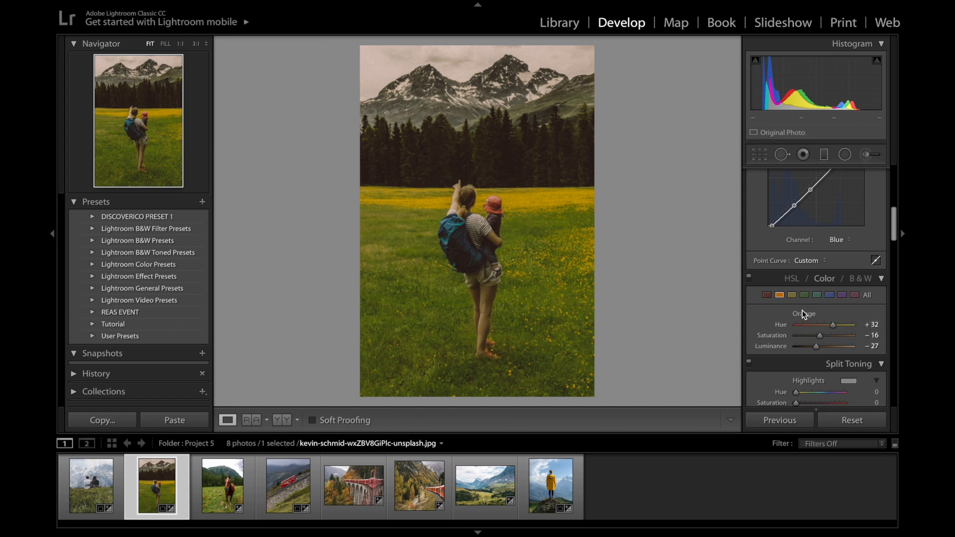
Adjust the Yellow color range to Hue -49, Saturation -62 and Luminance +12
{"action": "left_click", "coordinate": [792, 296]}
{"action": "left_click_drag", "start_coordinate": [823, 325], "coordinate": [812, 328]}
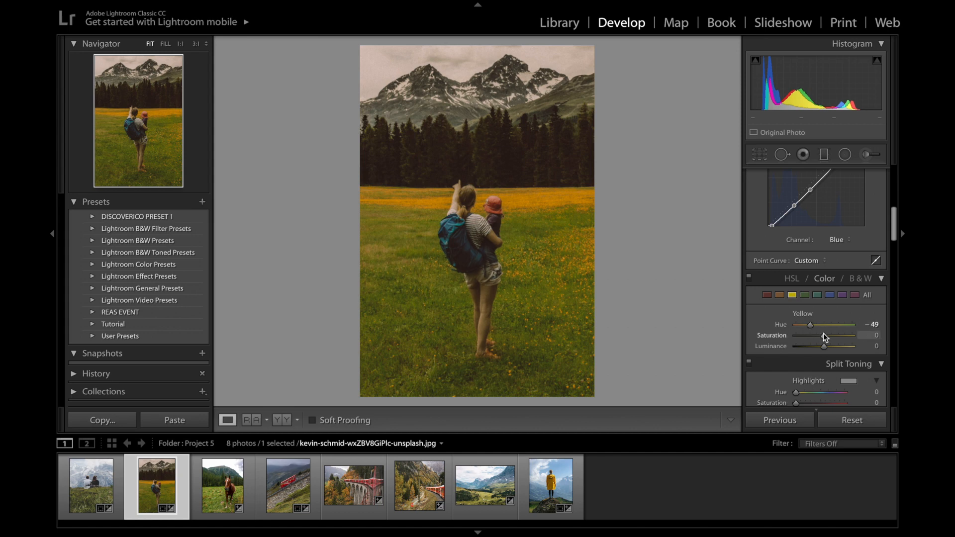
{"action": "left_click_drag", "start_coordinate": [823, 336], "coordinate": [805, 338]}
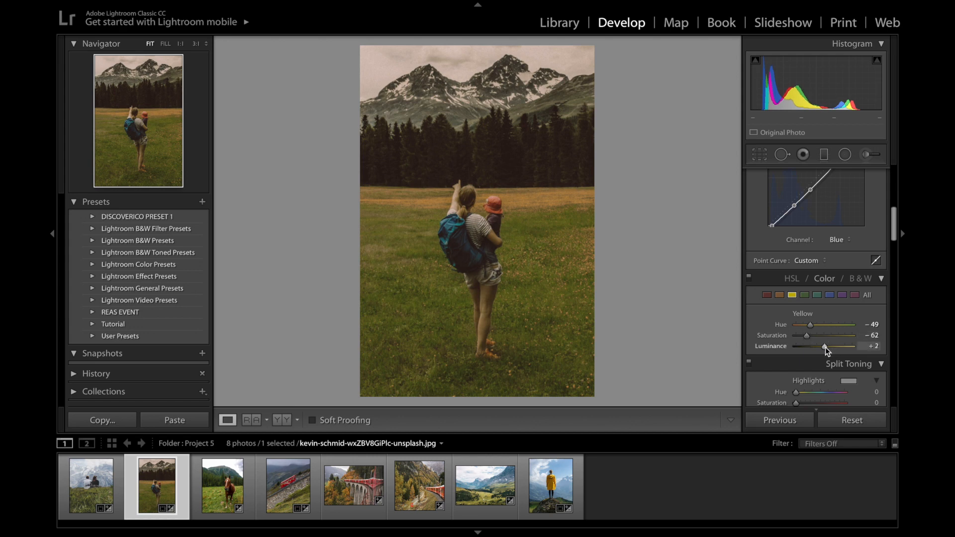
{"action": "left_click_drag", "start_coordinate": [825, 346], "coordinate": [830, 347]}
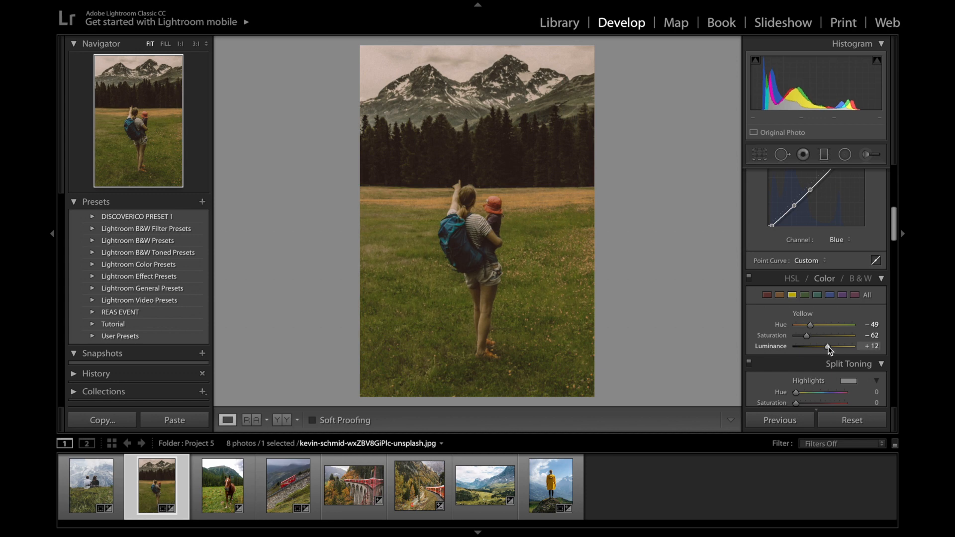
Adjust the Green color range to Hue -100 and Saturation -43, and raise its Luminance slightly
{"action": "left_click", "coordinate": [805, 295]}
{"action": "mouse_move", "coordinate": [823, 327]}
{"action": "left_mouse_down"}
{"action": "mouse_move", "coordinate": [785, 327]}
{"action": "mouse_move", "coordinate": [819, 336]}
{"action": "mouse_move", "coordinate": [810, 338]}
{"action": "left_mouse_up"}
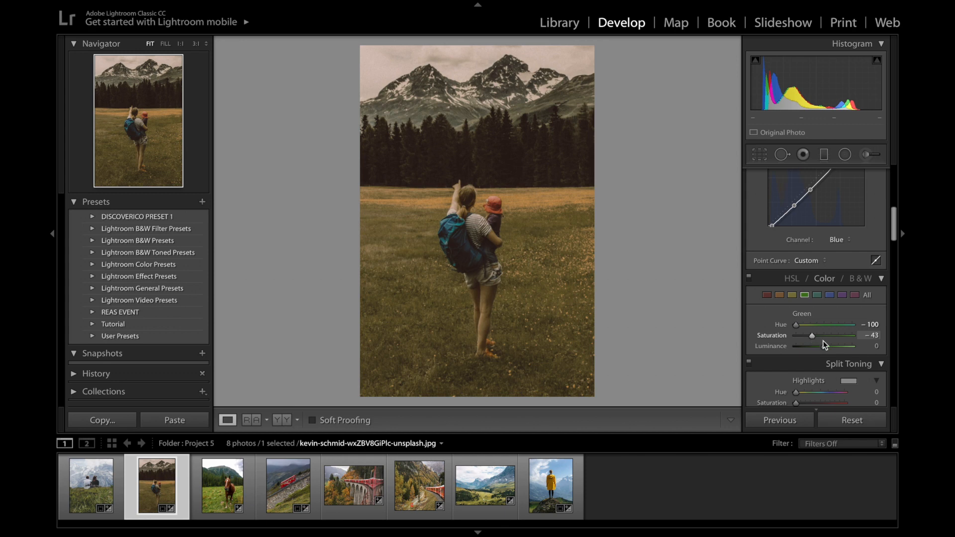
{"action": "left_click_drag", "start_coordinate": [824, 347], "coordinate": [828, 346]}
Adjust the Aqua color range to Hue +72, Saturation -75 and Luminance about -24
{"action": "left_click", "coordinate": [817, 295]}
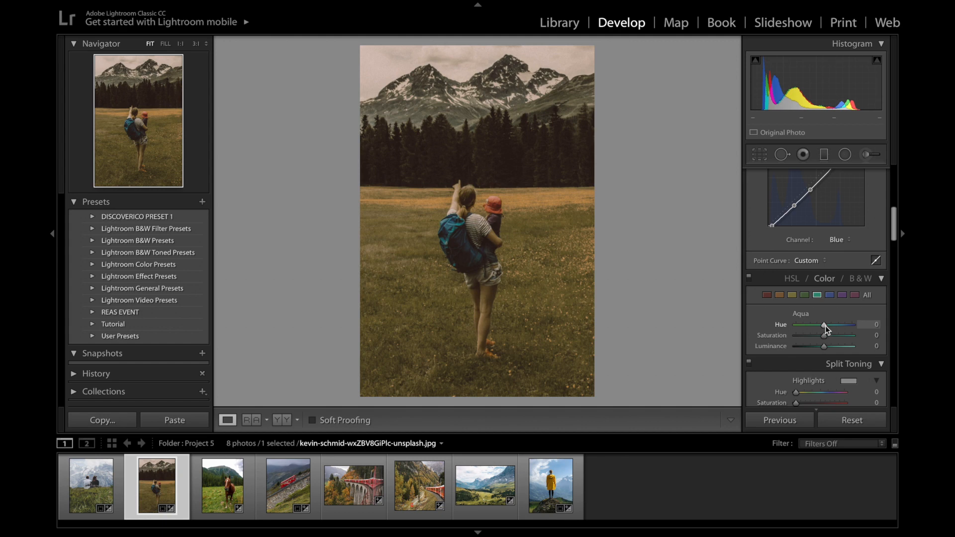
{"action": "left_click_drag", "start_coordinate": [825, 326], "coordinate": [840, 327]}
{"action": "left_click_drag", "start_coordinate": [845, 324], "coordinate": [820, 349]}
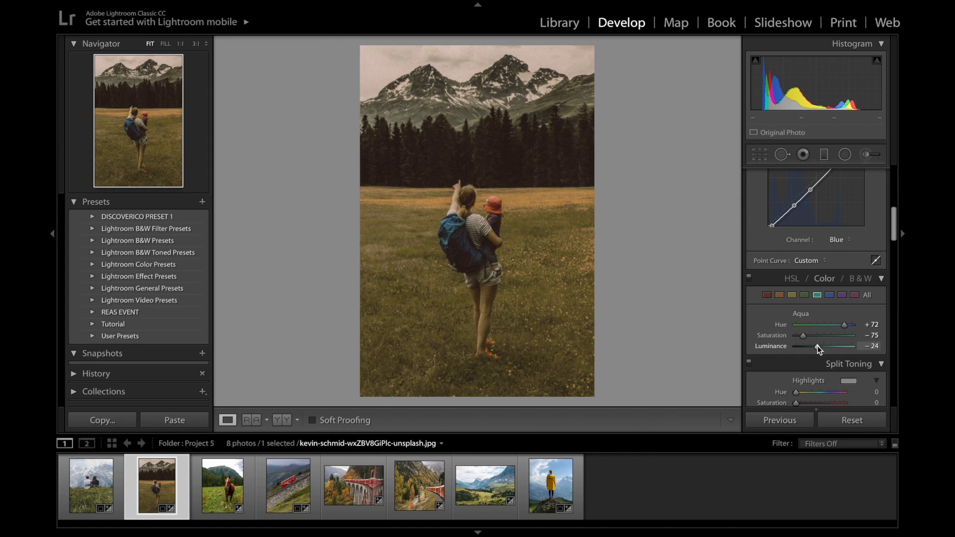
Adjust the Blue color range to Hue +26, Saturation -60 and Luminance -25
{"action": "left_click", "coordinate": [830, 294]}
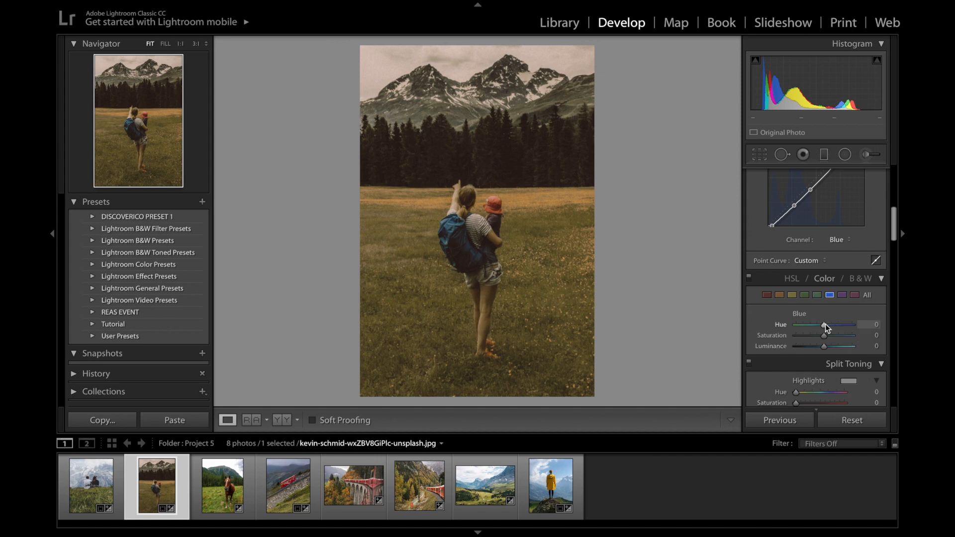
{"action": "left_click_drag", "start_coordinate": [825, 324], "coordinate": [830, 324]}
{"action": "left_click_drag", "start_coordinate": [833, 325], "coordinate": [807, 340]}
{"action": "left_click_drag", "start_coordinate": [824, 345], "coordinate": [816, 346]}
Apply split toning with Hue 176 and Saturation 9 for the highlights, and Hue 320 and Saturation 5 for the shadows
{"action": "scroll", "coordinate": [846, 325], "scroll_direction": "down", "scroll_amount": 2}
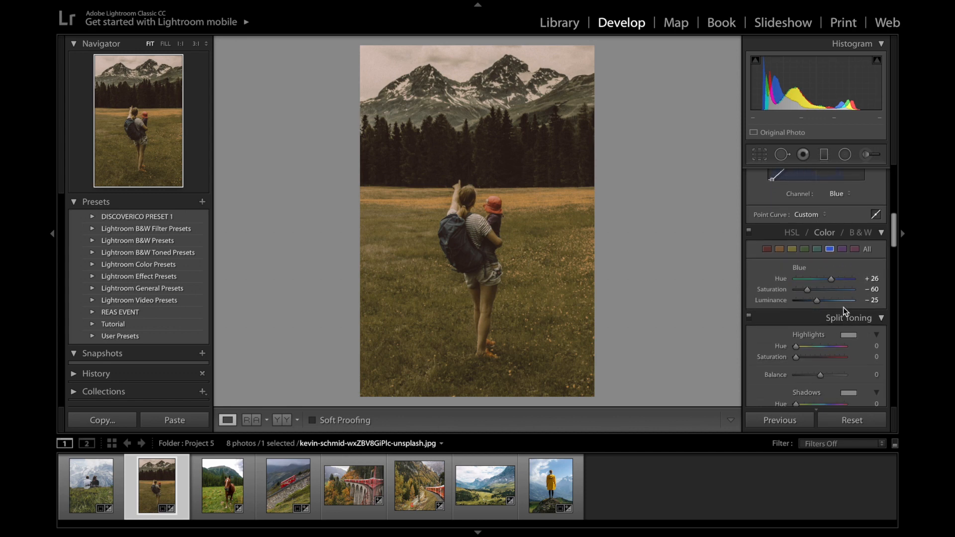
{"action": "scroll", "coordinate": [844, 307], "scroll_direction": "down", "scroll_amount": 1}
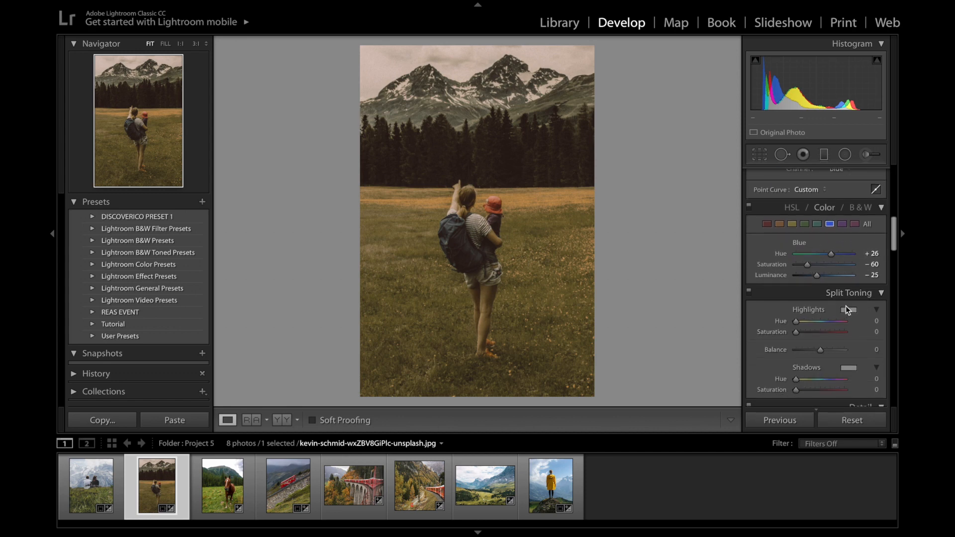
{"action": "scroll", "coordinate": [832, 315], "scroll_direction": "down", "scroll_amount": 2}
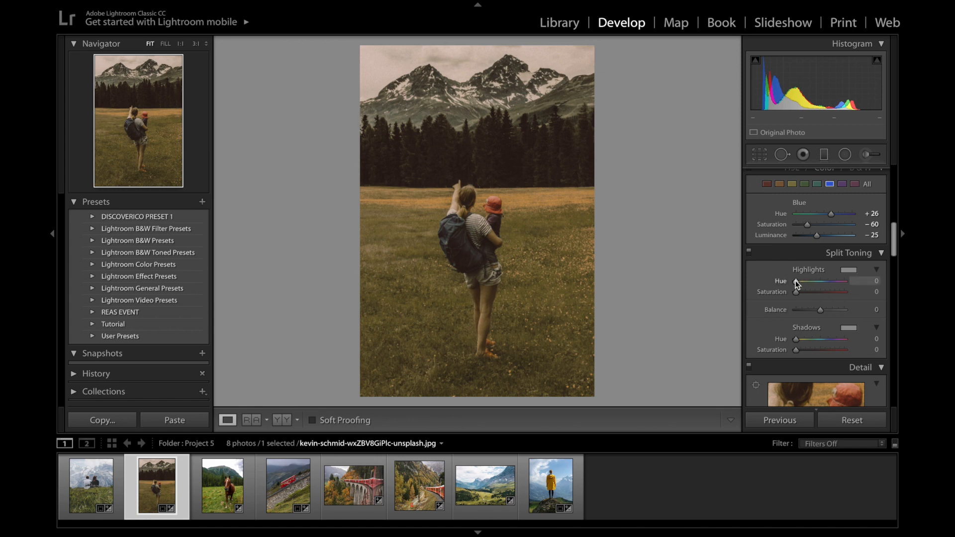
{"action": "left_click_drag", "start_coordinate": [796, 284], "coordinate": [818, 285]}
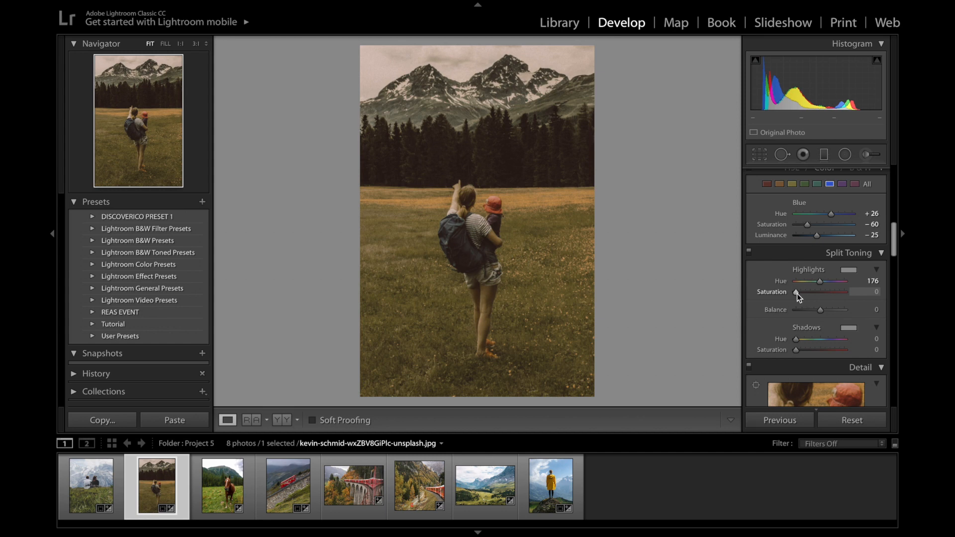
{"action": "left_click_drag", "start_coordinate": [799, 295], "coordinate": [802, 295]}
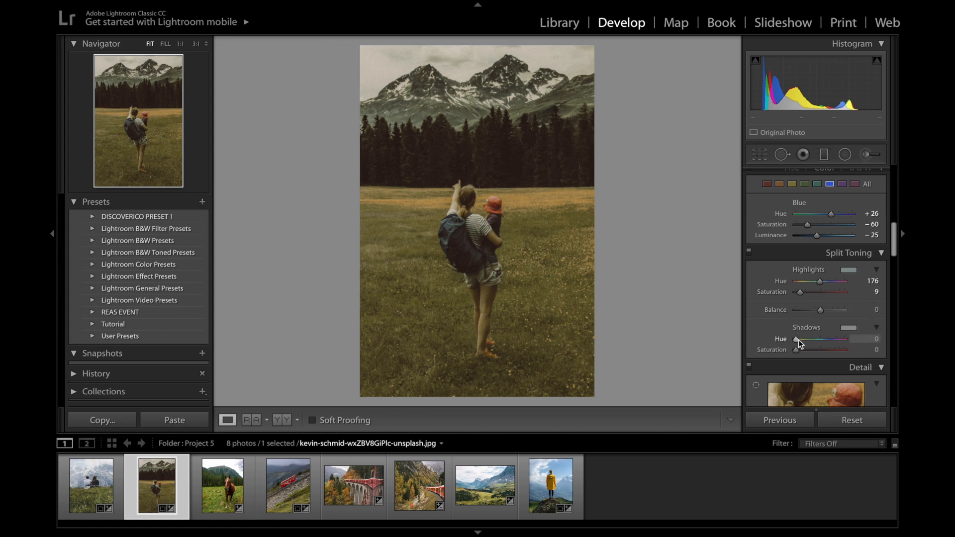
{"action": "left_click_drag", "start_coordinate": [797, 339], "coordinate": [839, 345]}
Add a post-crop vignette with Amount -35, Roundness +29, Feather 65 and Highlights 50
{"action": "scroll", "coordinate": [793, 315], "scroll_direction": "down", "scroll_amount": 1}
{"action": "scroll", "coordinate": [792, 315], "scroll_direction": "down", "scroll_amount": 8}
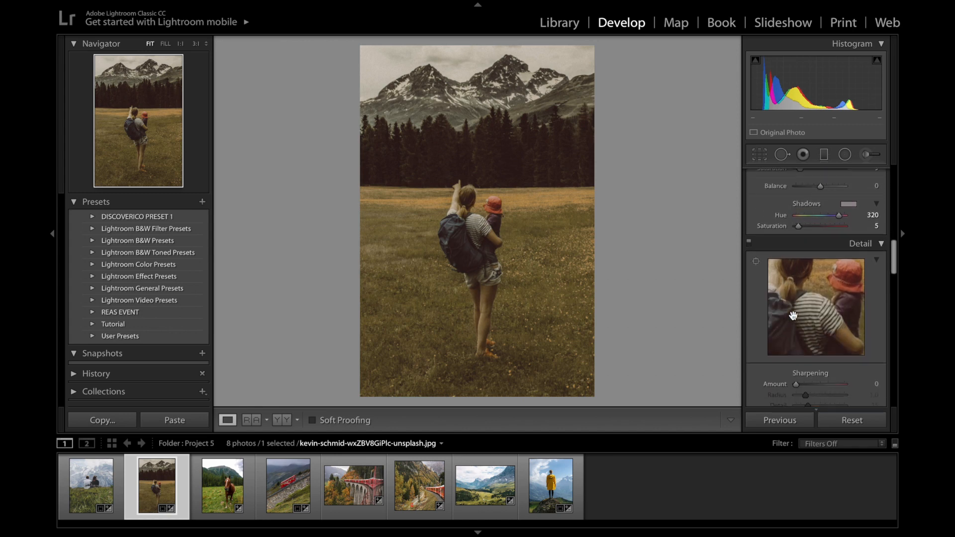
{"action": "scroll", "coordinate": [793, 316], "scroll_direction": "down", "scroll_amount": 1}
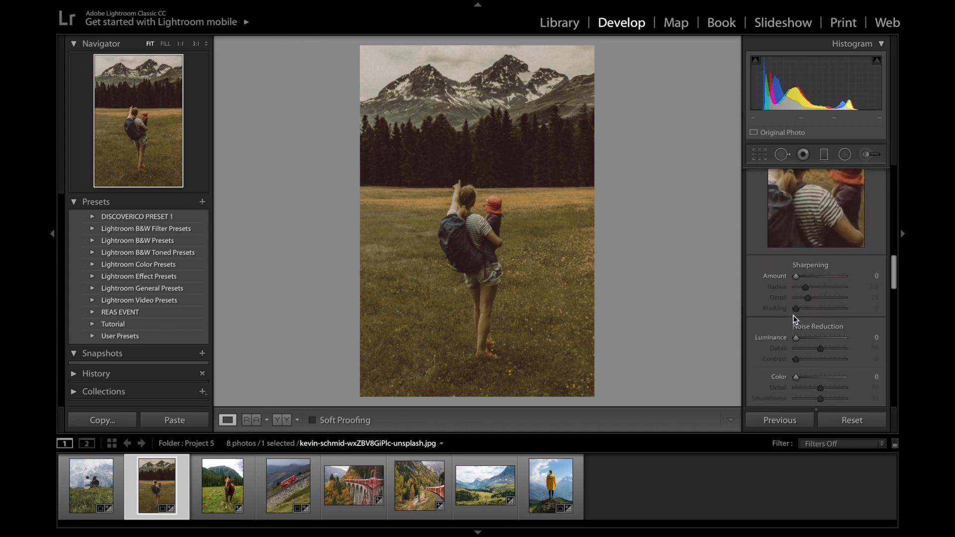
{"action": "scroll", "coordinate": [793, 315], "scroll_direction": "down", "scroll_amount": 4}
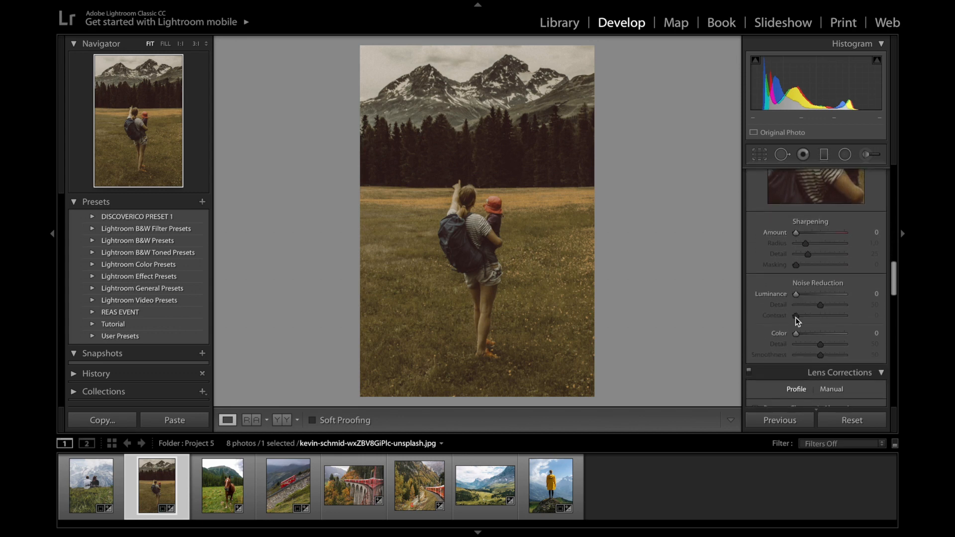
{"action": "scroll", "coordinate": [795, 318], "scroll_direction": "down", "scroll_amount": 12}
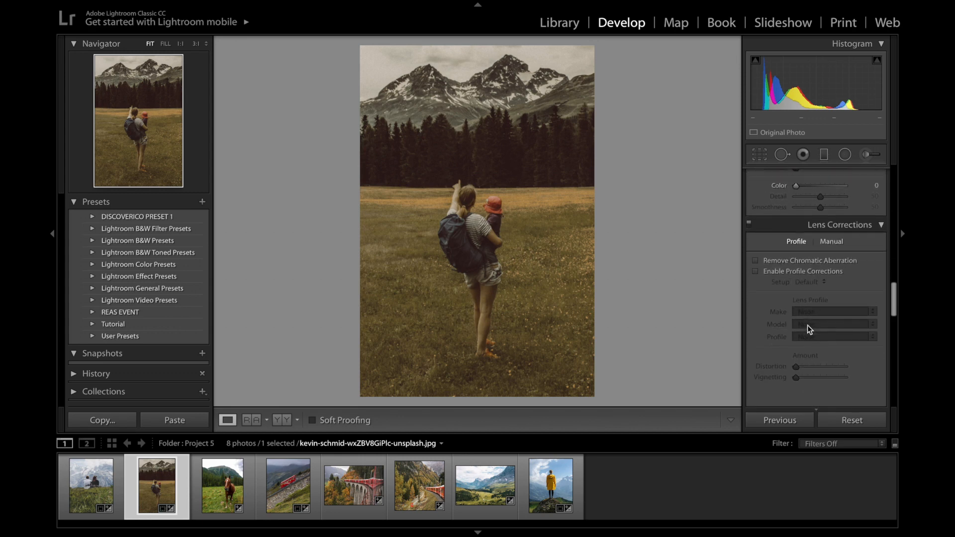
{"action": "scroll", "coordinate": [801, 318], "scroll_direction": "down", "scroll_amount": 20}
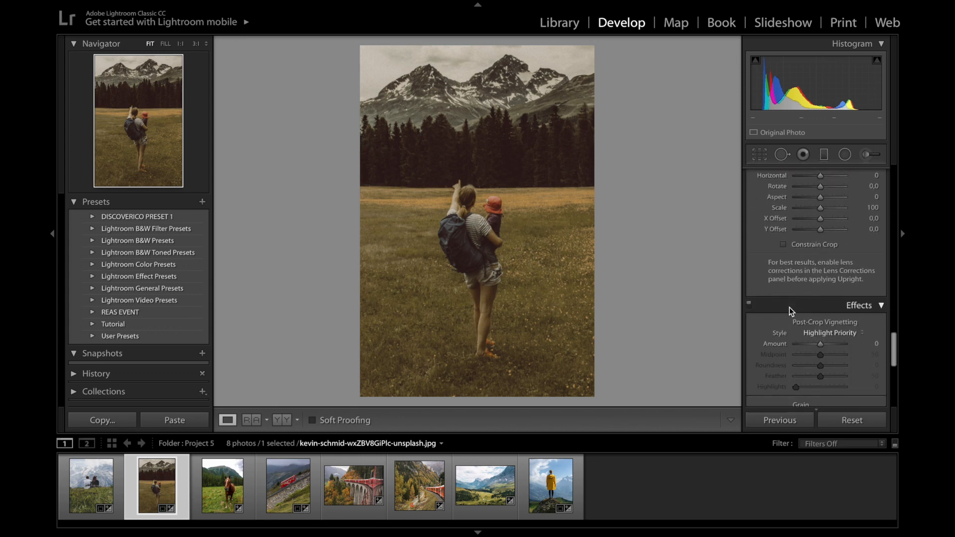
{"action": "scroll", "coordinate": [789, 307], "scroll_direction": "down", "scroll_amount": 6}
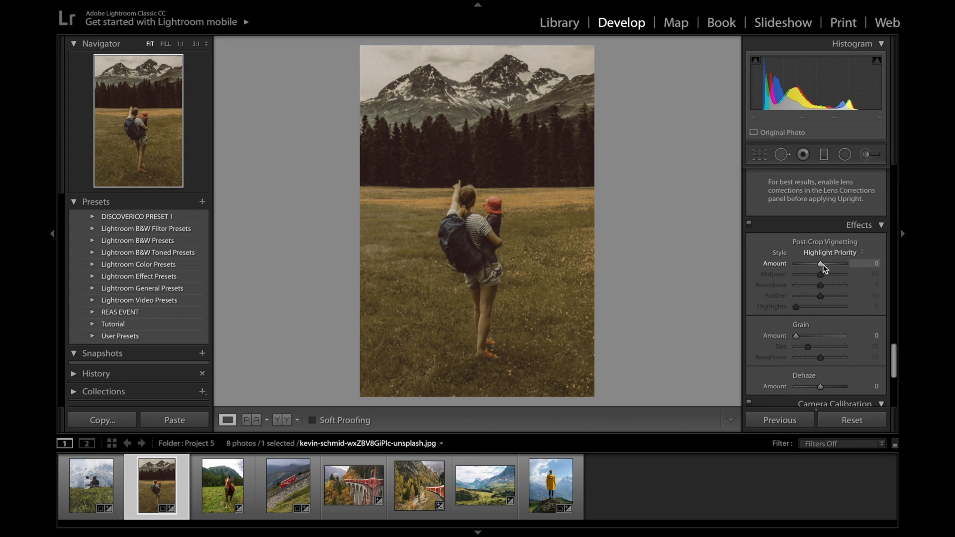
{"action": "left_click_drag", "start_coordinate": [823, 265], "coordinate": [815, 268]}
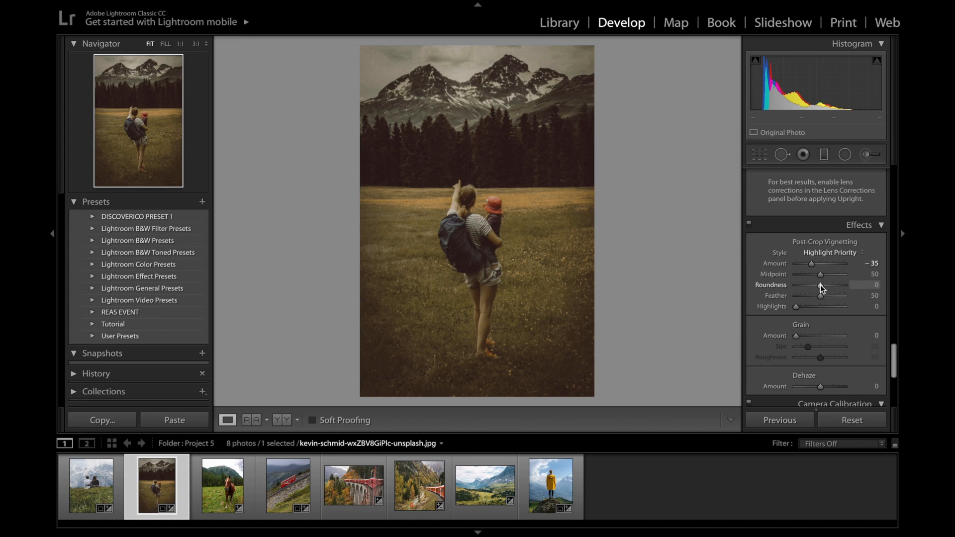
{"action": "left_click_drag", "start_coordinate": [820, 289], "coordinate": [827, 288]}
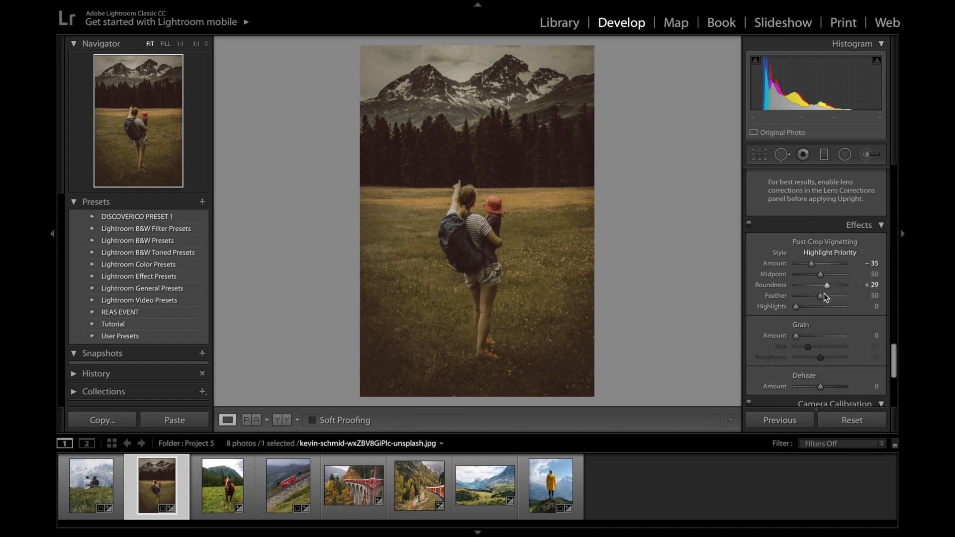
{"action": "left_click_drag", "start_coordinate": [820, 296], "coordinate": [827, 296]}
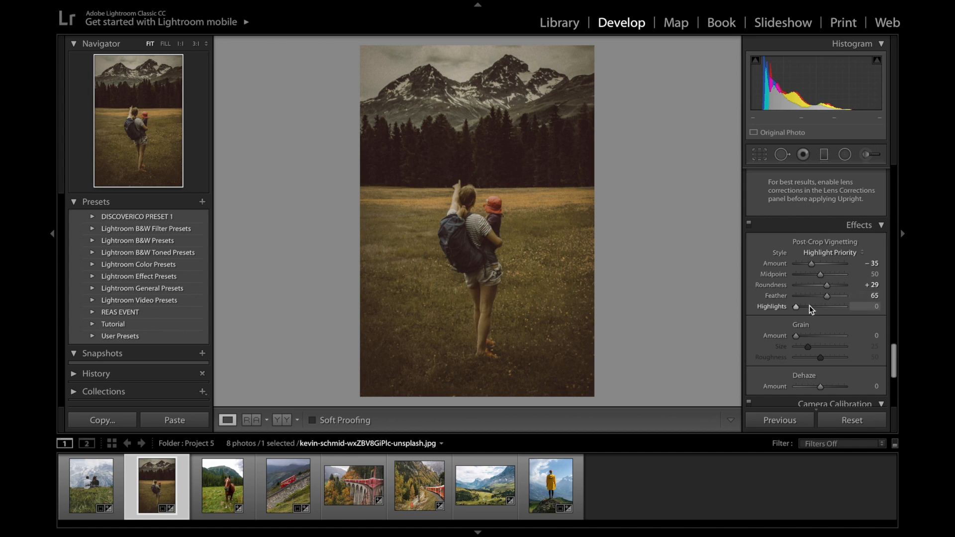
{"action": "left_click_drag", "start_coordinate": [799, 305], "coordinate": [821, 307]}
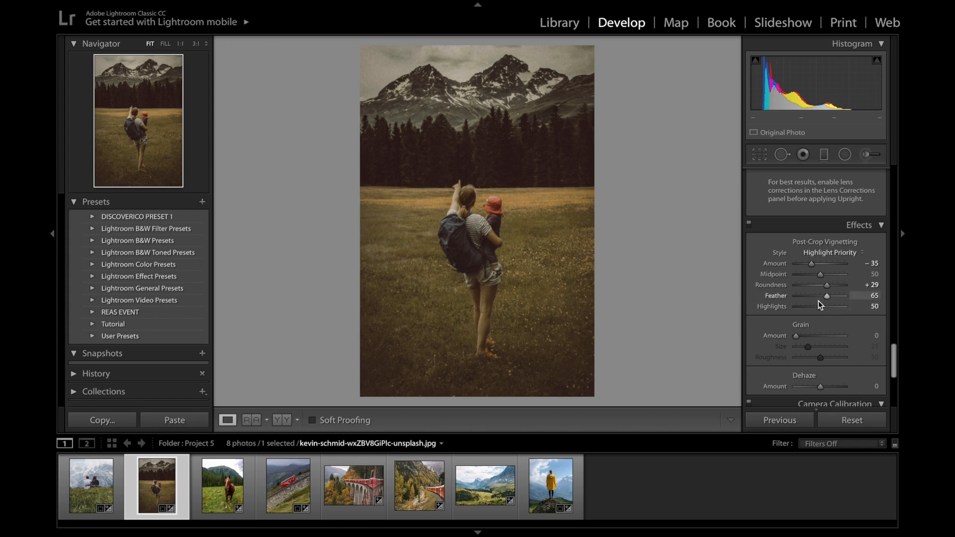
Set the Dehaze amount of the hiker photo to -14
{"action": "scroll", "coordinate": [822, 345], "scroll_direction": "down", "scroll_amount": 2}
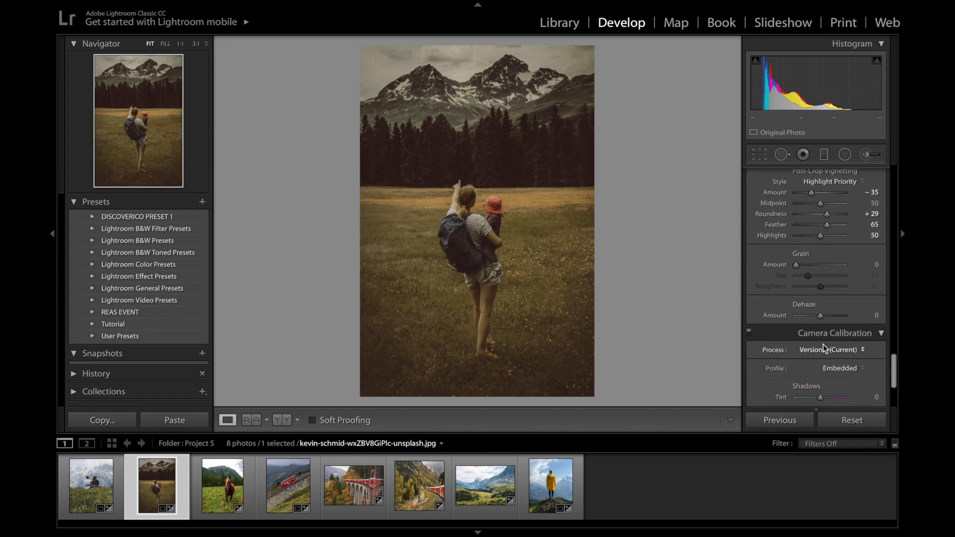
{"action": "scroll", "coordinate": [811, 318], "scroll_direction": "down", "scroll_amount": 1}
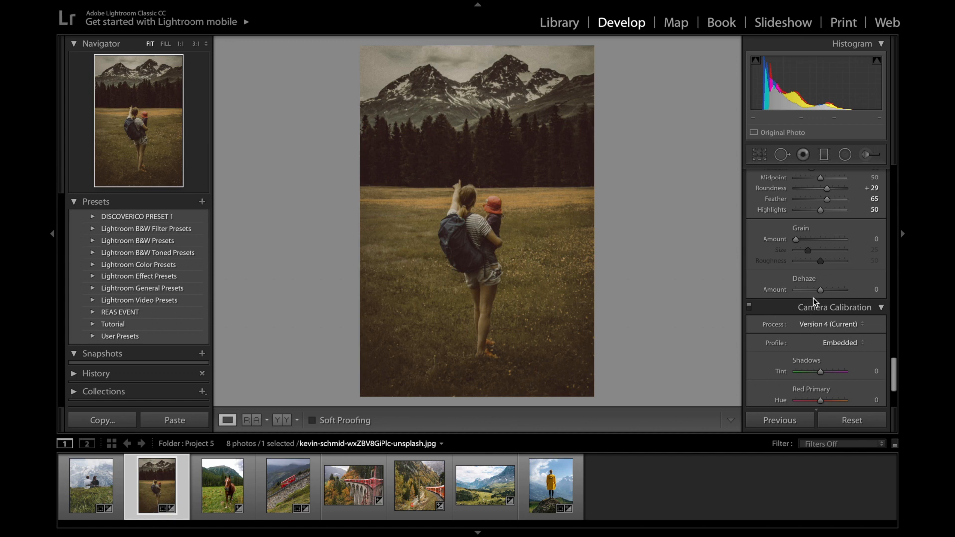
{"action": "left_click_drag", "start_coordinate": [819, 291], "coordinate": [817, 292]}
{"action": "scroll", "coordinate": [830, 305], "scroll_direction": "down", "scroll_amount": 3}
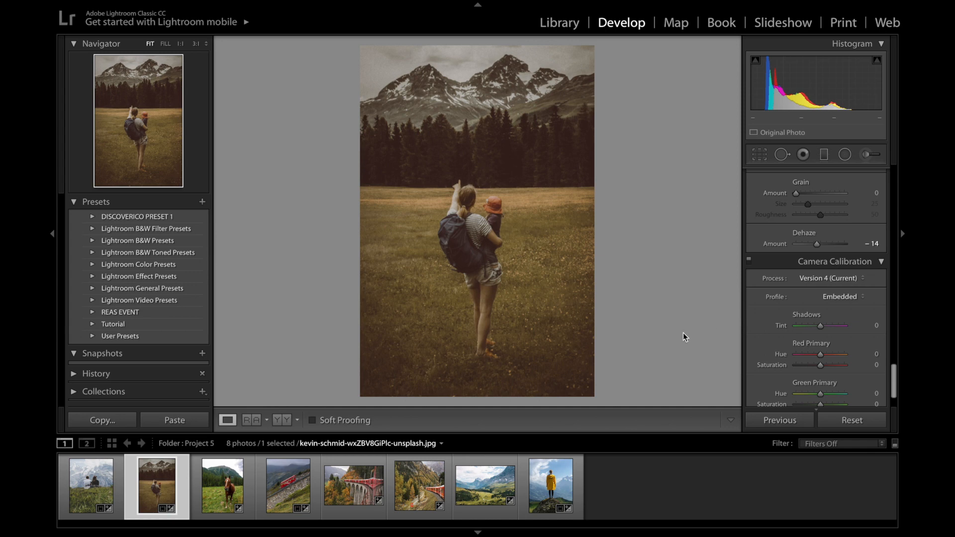
Apply the Moody Switzerland preset from the Tutorial group to the photo of the couple sitting on the grass
{"action": "left_click", "coordinate": [91, 485]}
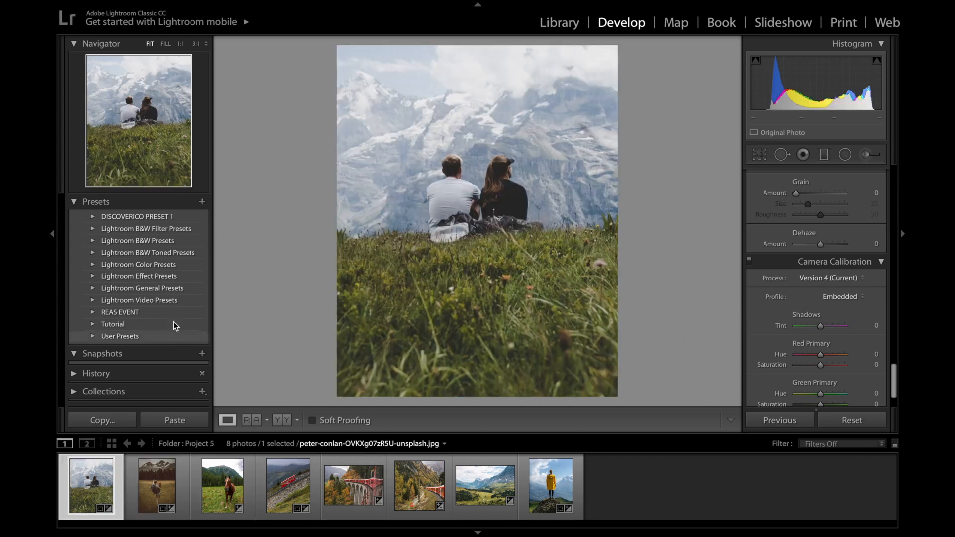
{"action": "left_click", "coordinate": [145, 326]}
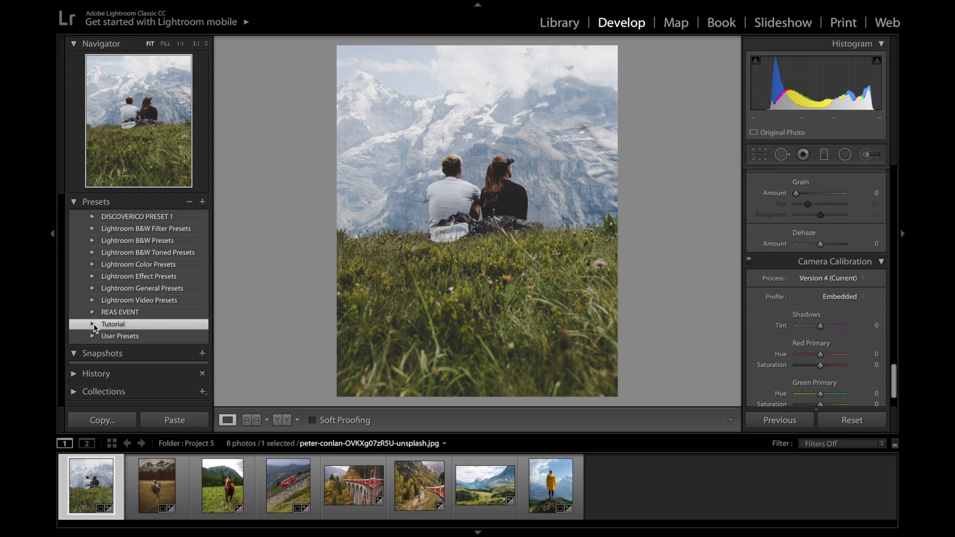
{"action": "left_click", "coordinate": [94, 323]}
{"action": "left_click", "coordinate": [139, 337]}
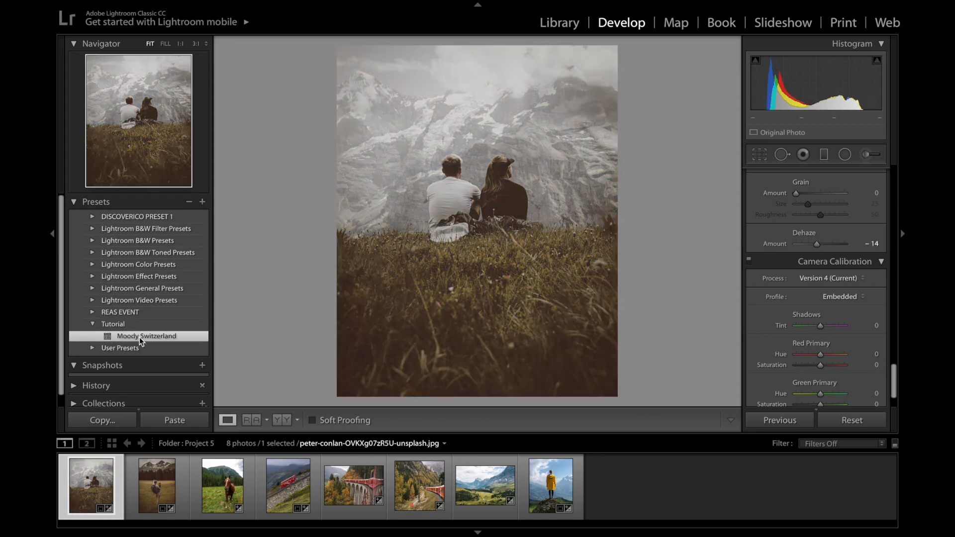
Apply the Moody Switzerland preset to the horse photo and to the photo of the red funicular on the slope
{"action": "left_click", "coordinate": [212, 480]}
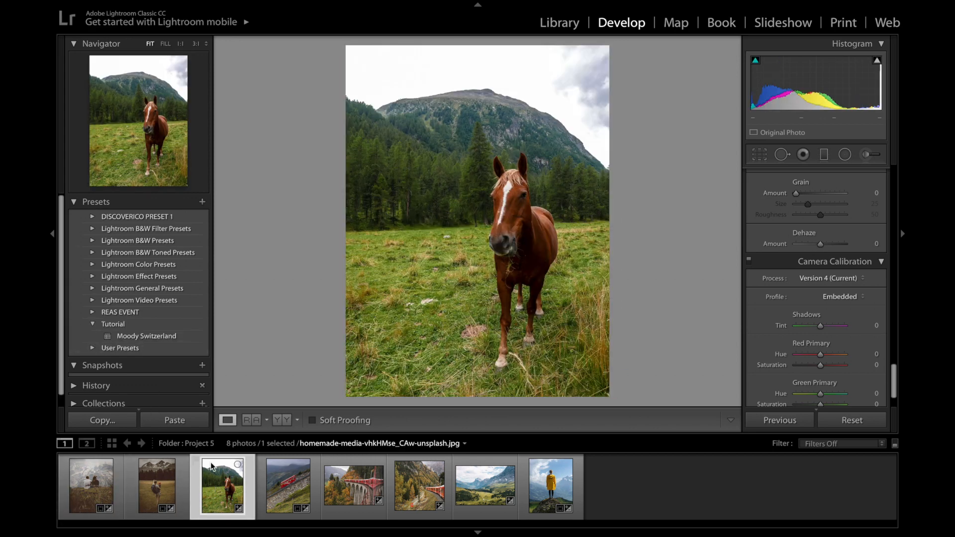
{"action": "left_click", "coordinate": [161, 337]}
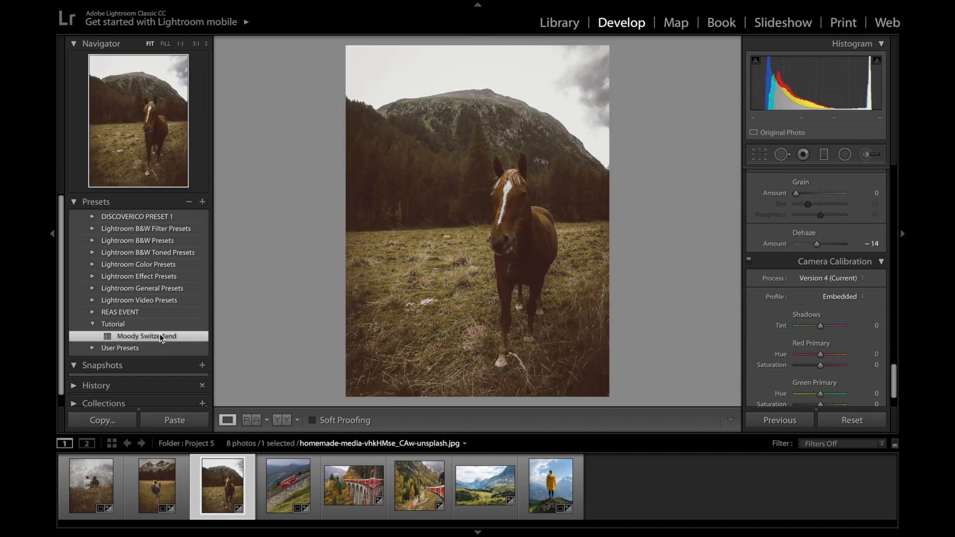
{"action": "left_click", "coordinate": [273, 473]}
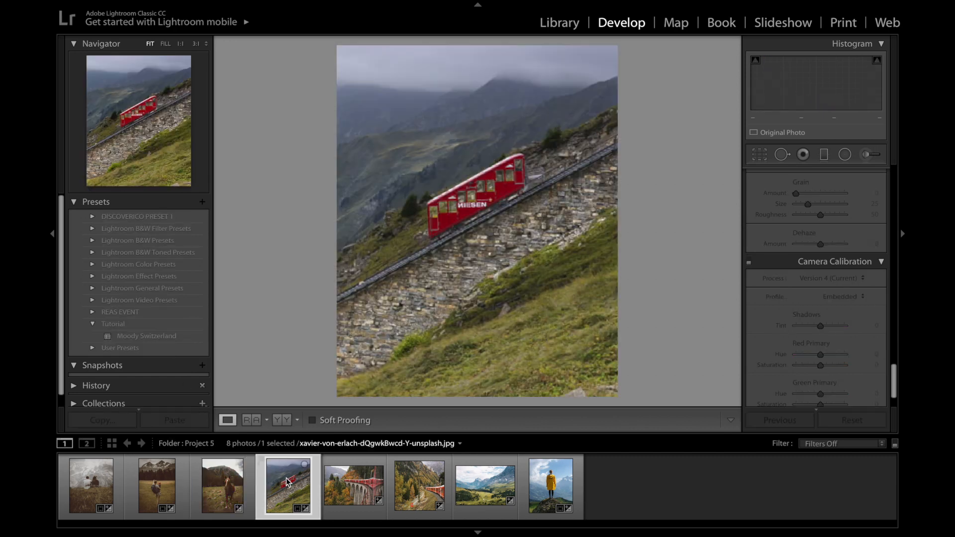
{"action": "left_click", "coordinate": [166, 336]}
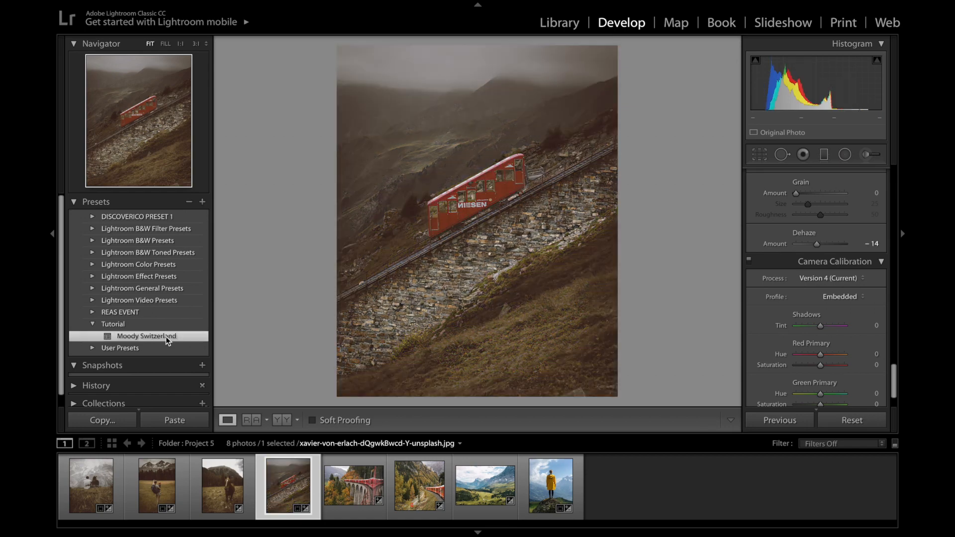
Apply the Moody Switzerland preset to the train viaduct photo and to the photo of the train beside the utility pole
{"action": "key", "text": "Right"}
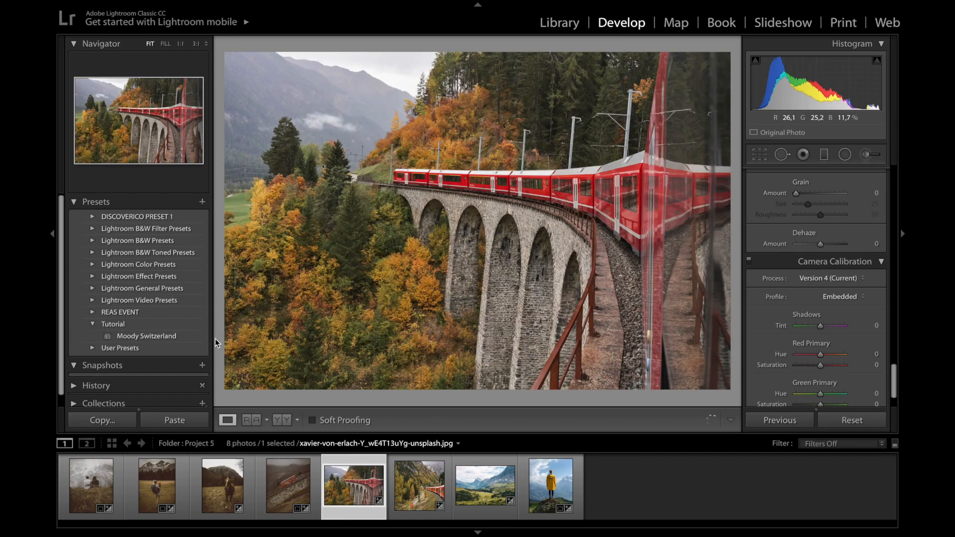
{"action": "left_click", "coordinate": [186, 337]}
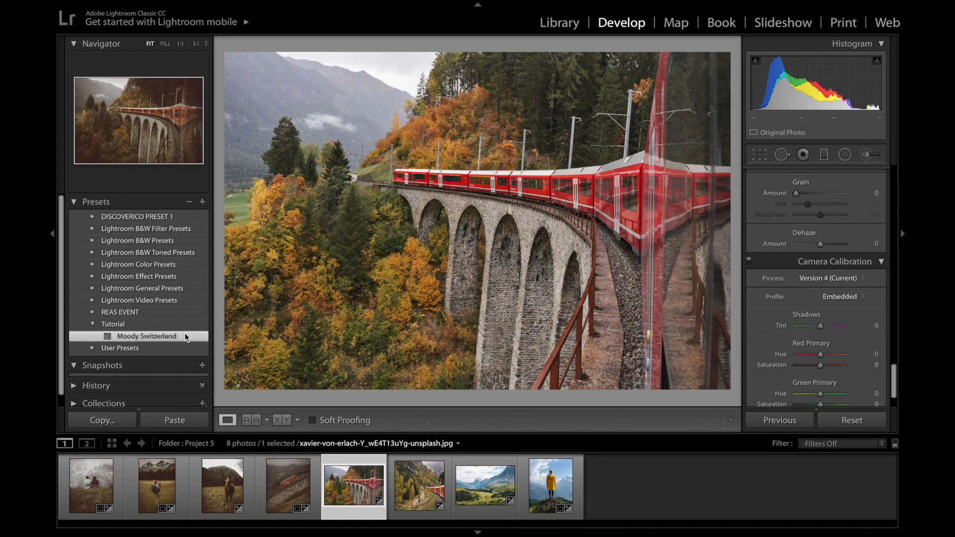
{"action": "left_click", "coordinate": [428, 486]}
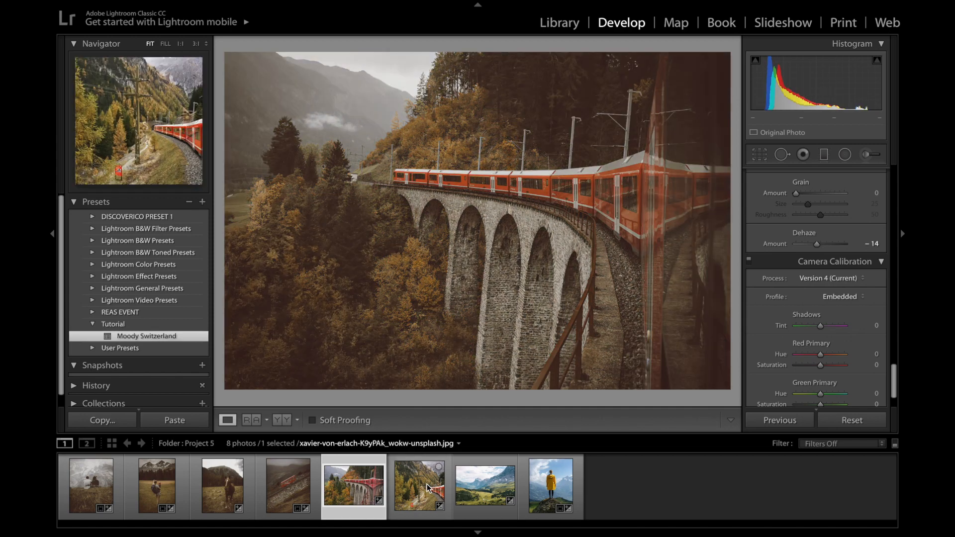
{"action": "left_click", "coordinate": [183, 335]}
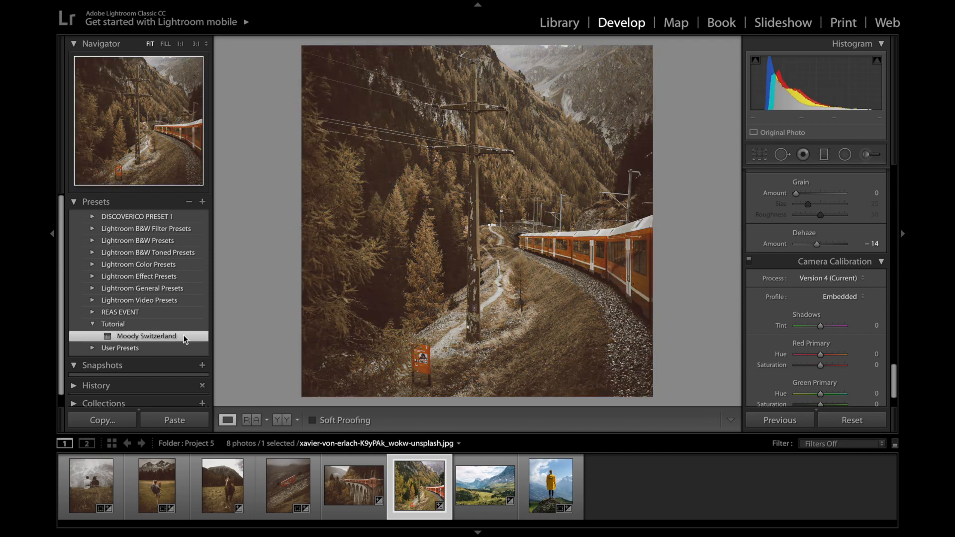
Apply the Moody Switzerland preset to the wide valley landscape and to the photo of the person in the yellow raincoat
{"action": "left_click", "coordinate": [489, 488]}
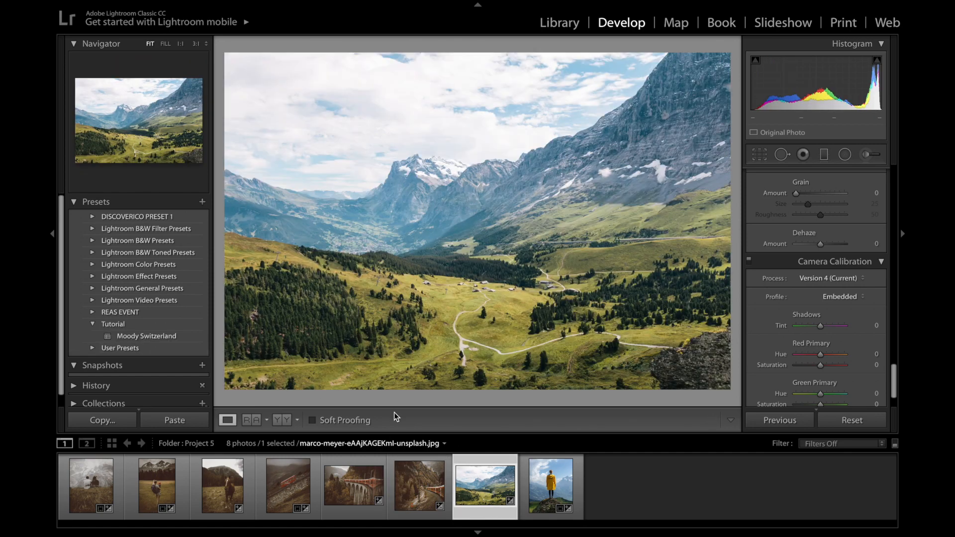
{"action": "left_click", "coordinate": [190, 336]}
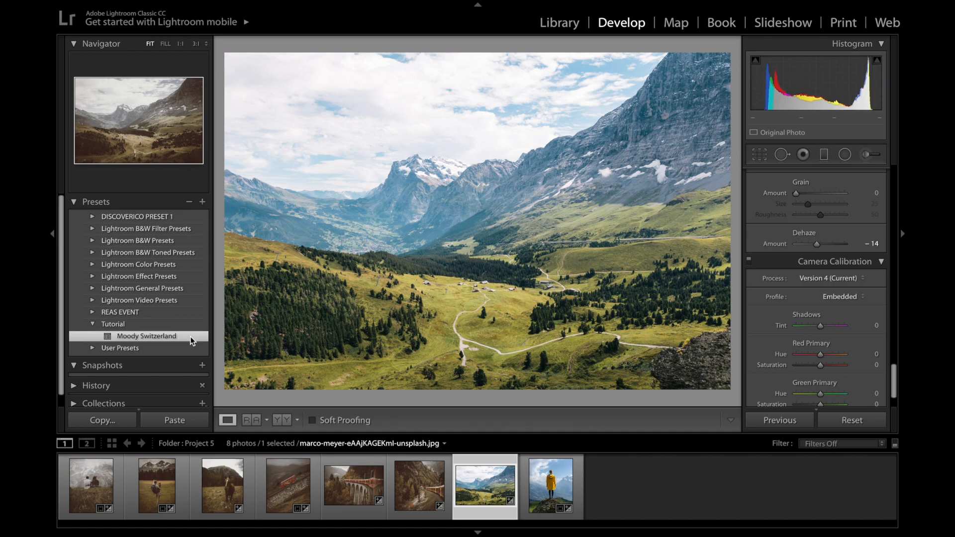
{"action": "left_click", "coordinate": [550, 485]}
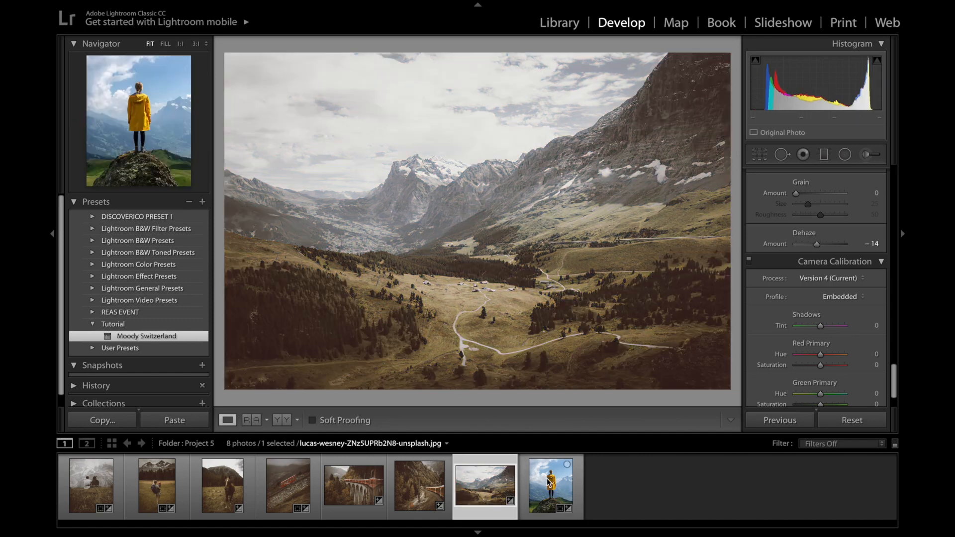
{"action": "left_click", "coordinate": [193, 336]}
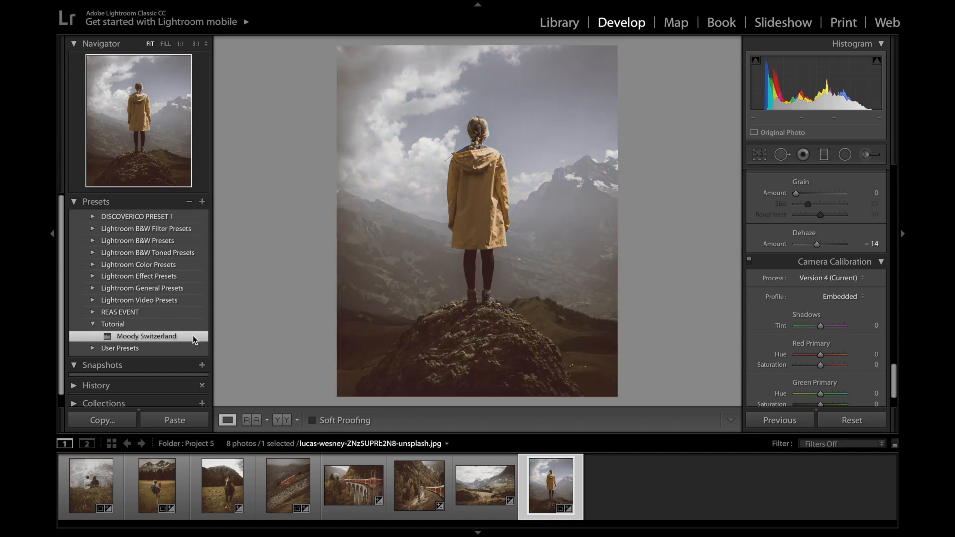
Return to the meadow hiker photo and compare its before and after versions side by side
{"action": "left_click", "coordinate": [167, 469]}
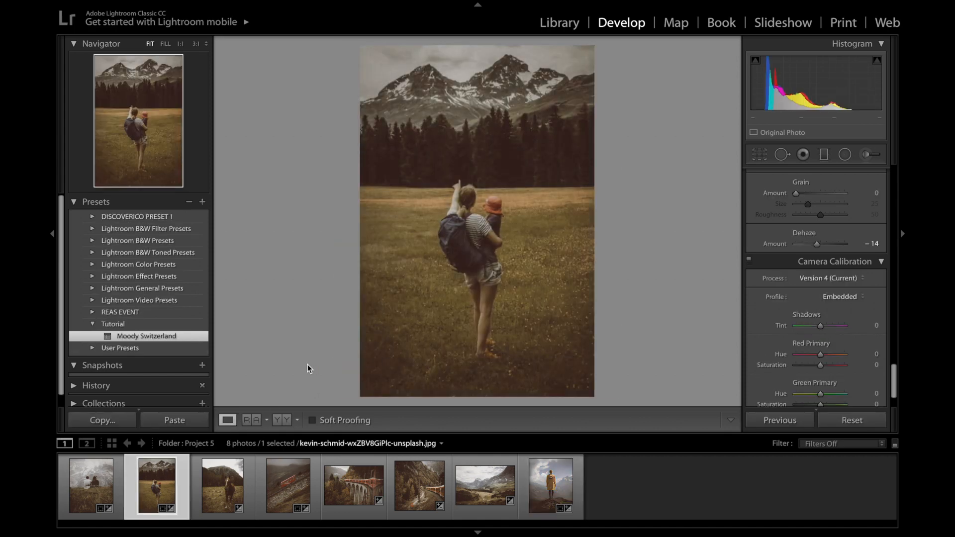
{"action": "key", "text": "y"}
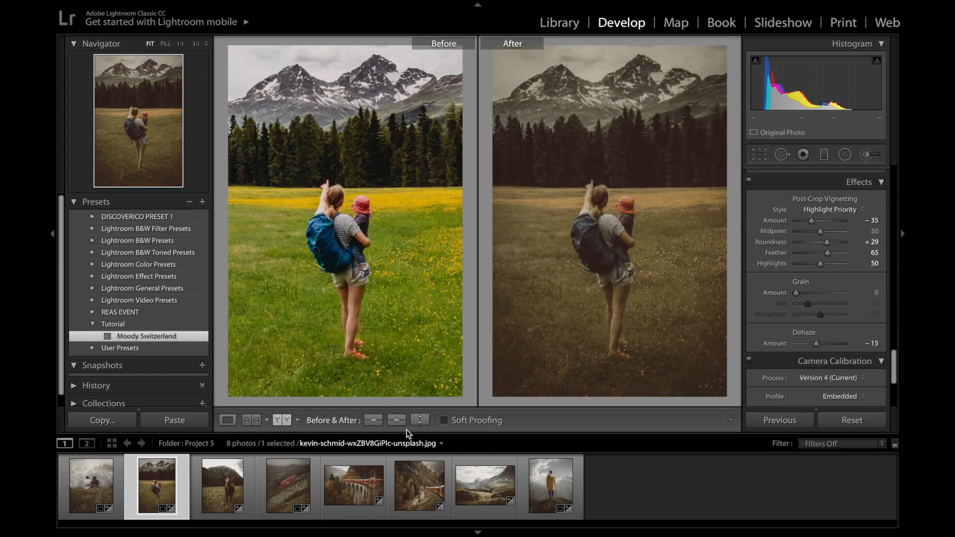